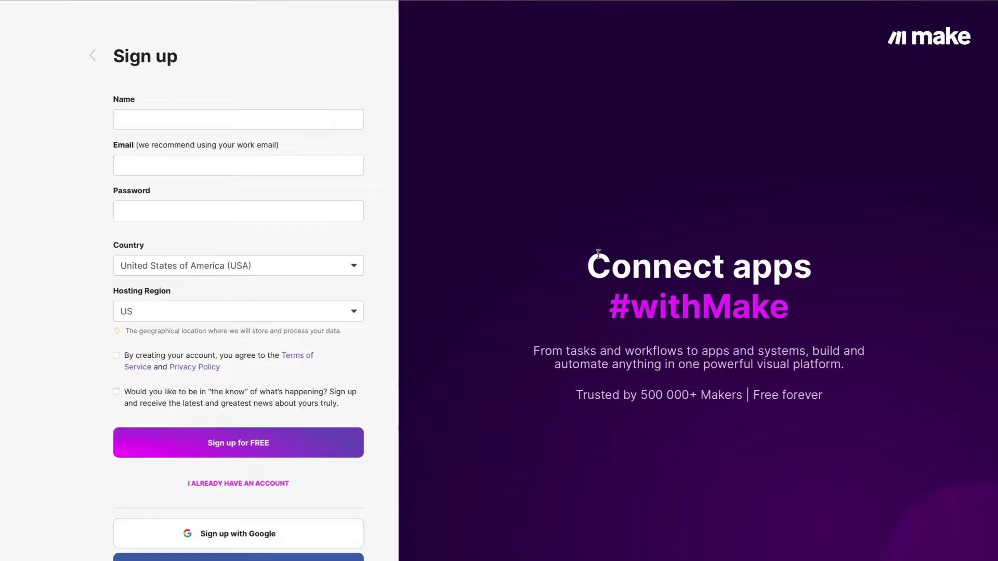
left_click(206, 120)
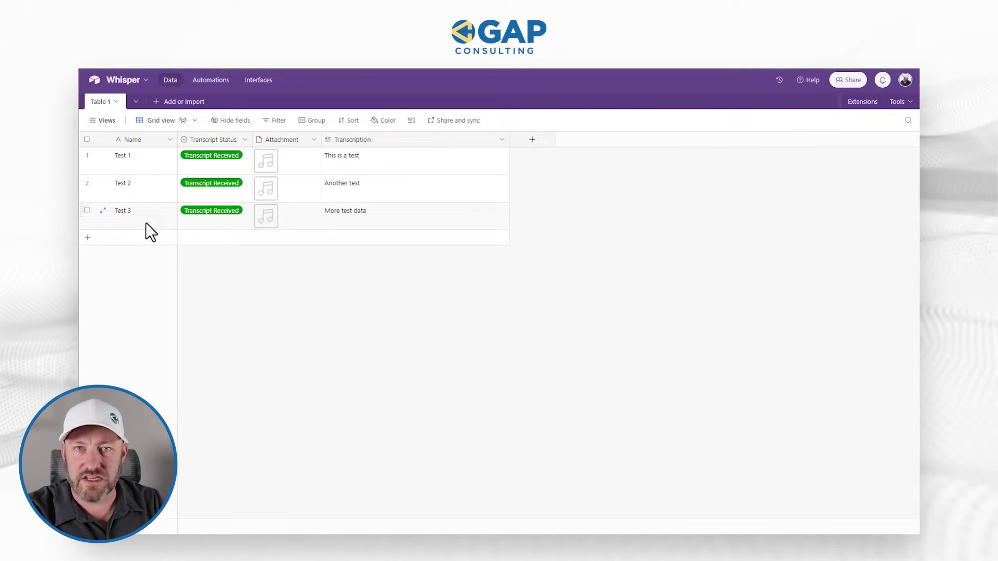
Examine the Test 3 record's transcript status options, audio attachment and transcription in the Whisper base.
left_click(211, 221)
left_click(211, 222)
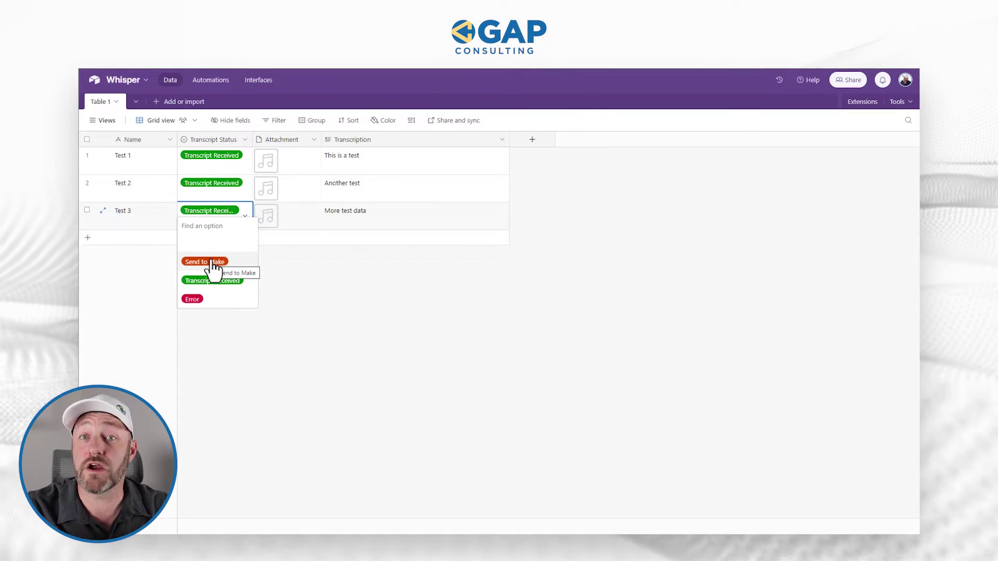
left_click(288, 270)
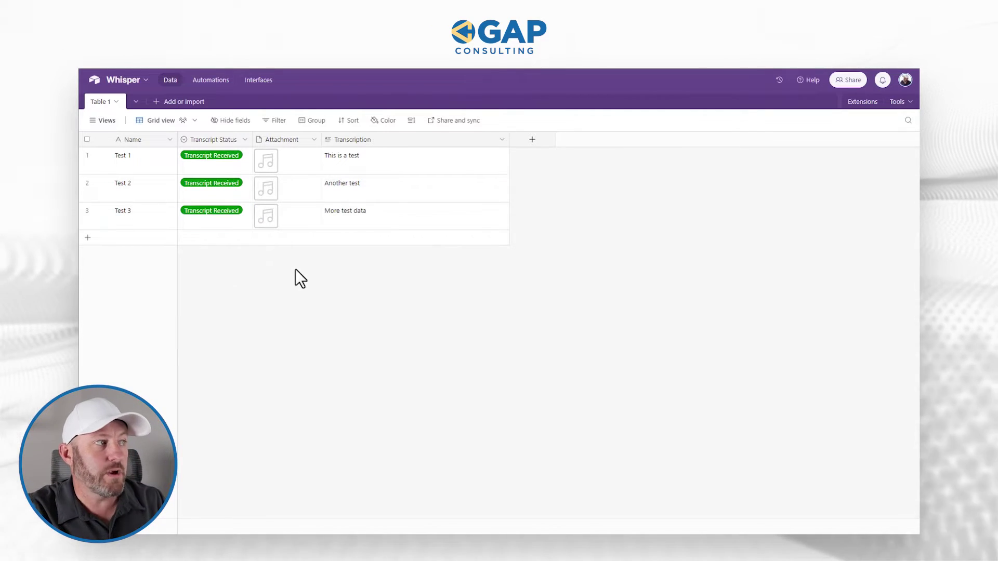
left_click(294, 221)
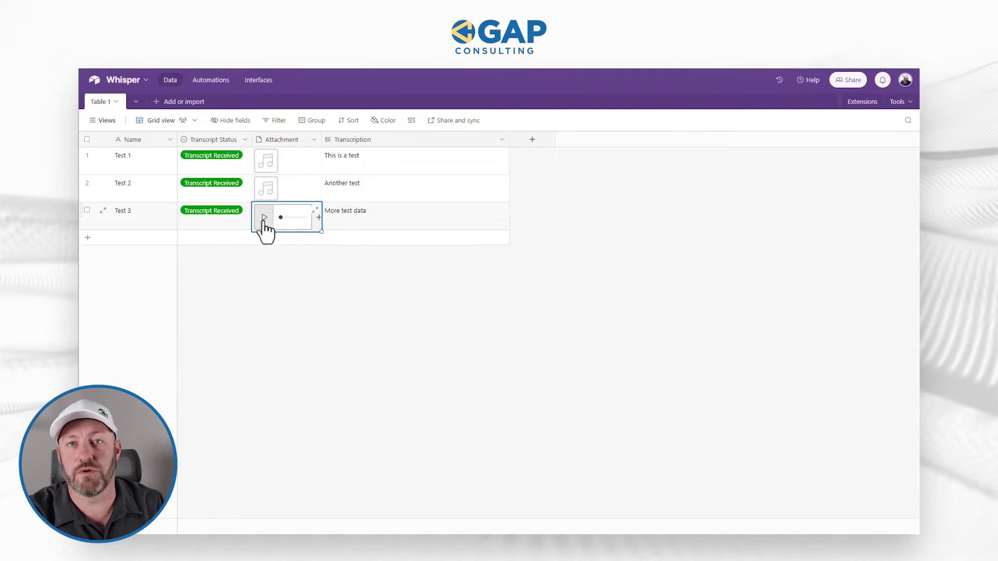
left_click(398, 218)
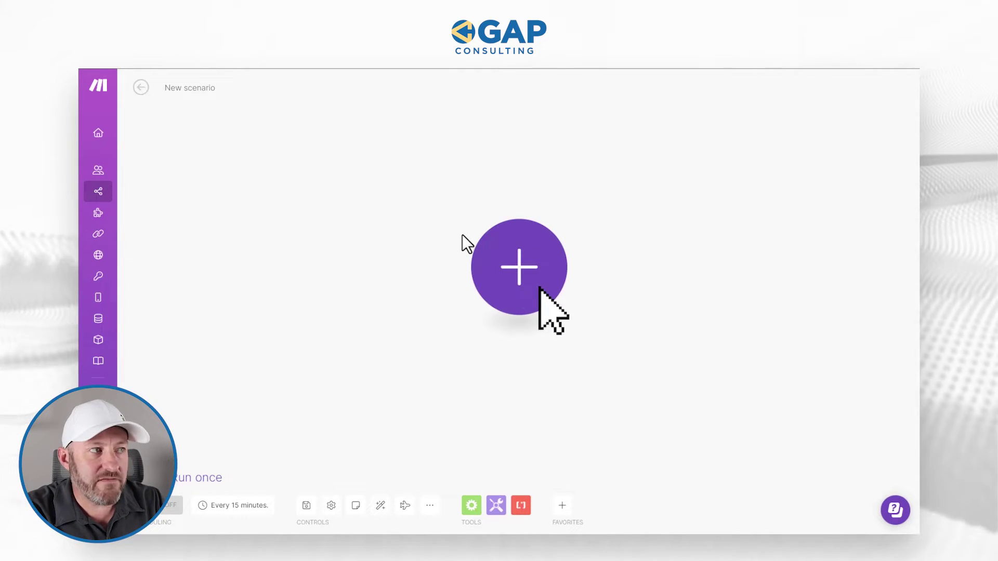
Switch to Make and add a Webhooks Custom mailhook trigger as the first module of the new scenario.
left_click(522, 266)
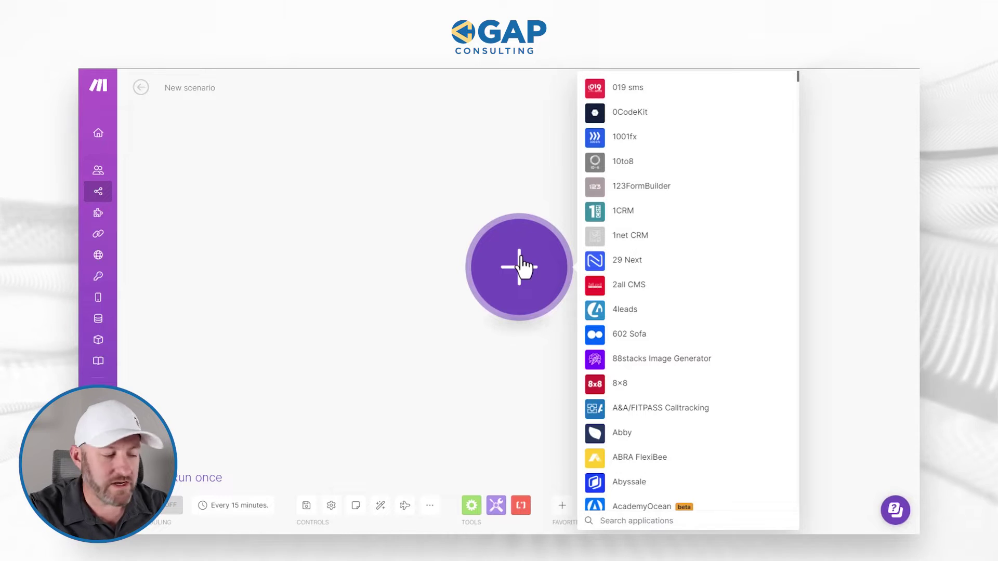
type("webh")
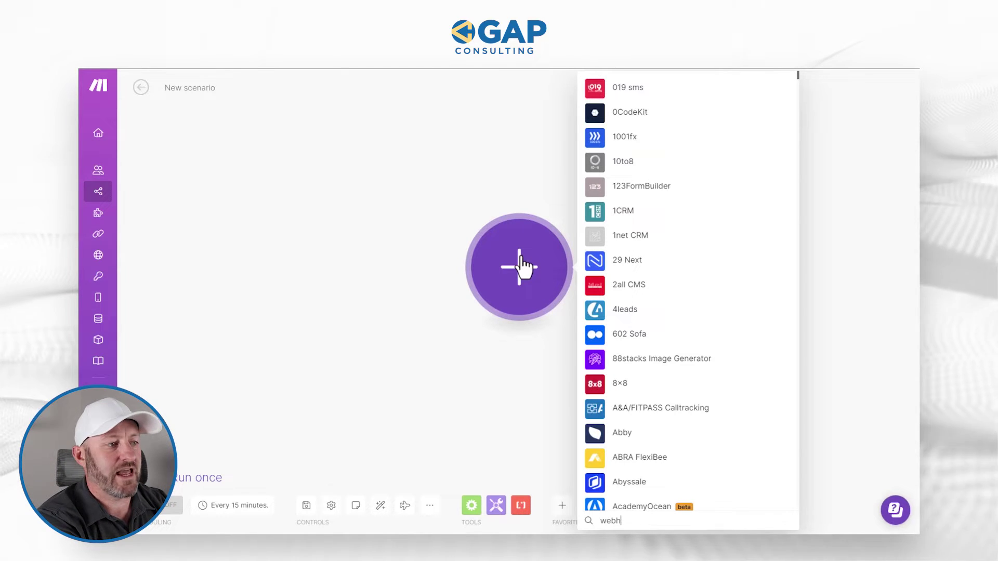
type("oo")
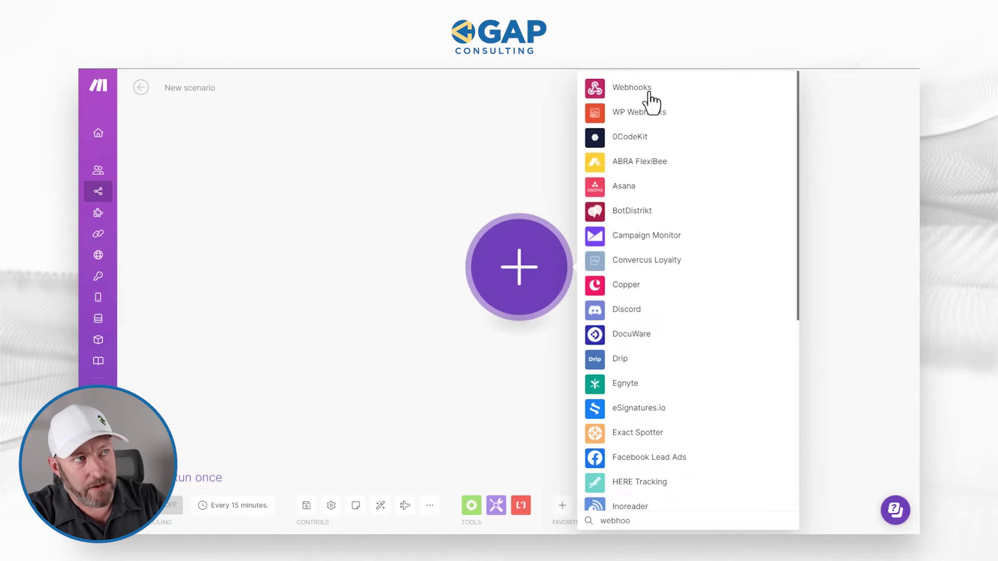
left_click(649, 89)
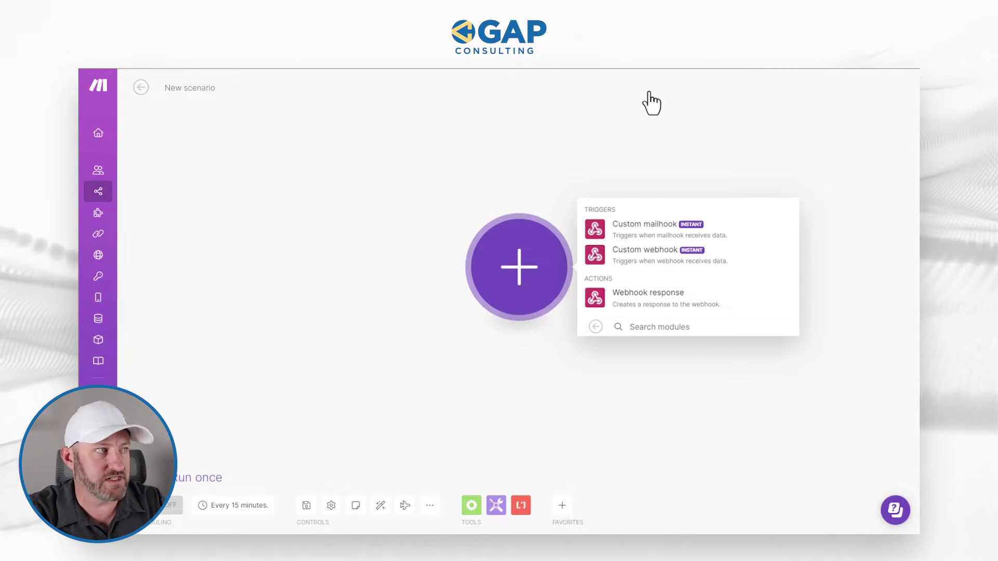
left_click(643, 232)
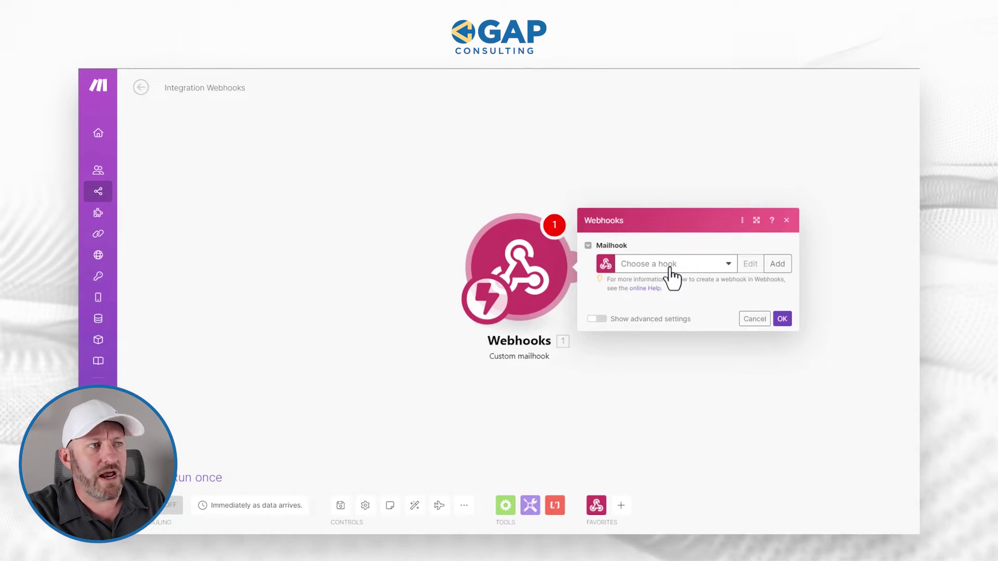
Create a mailhook named "Test for whisper" for the Webhooks module and copy its address.
left_click(667, 266)
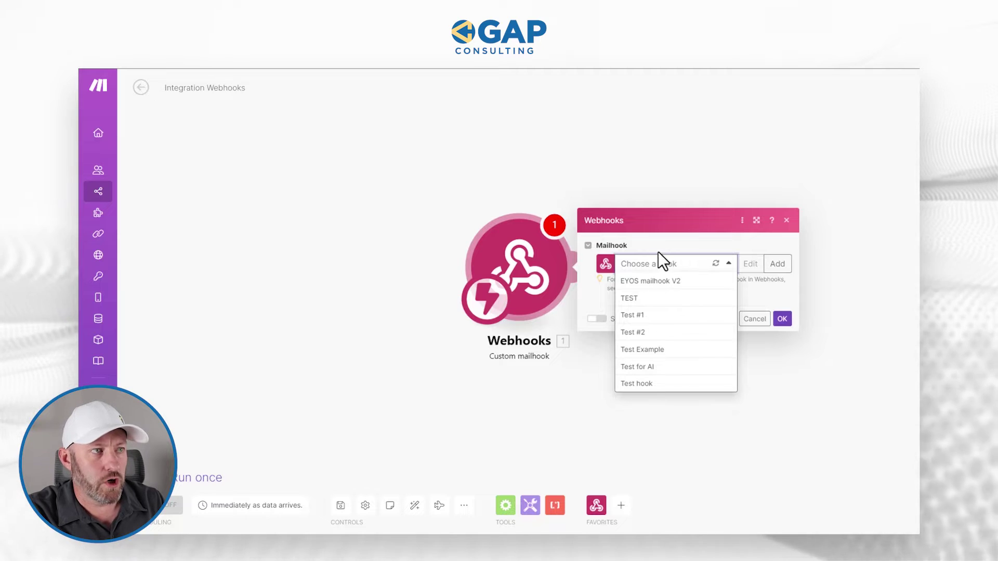
left_click(725, 265)
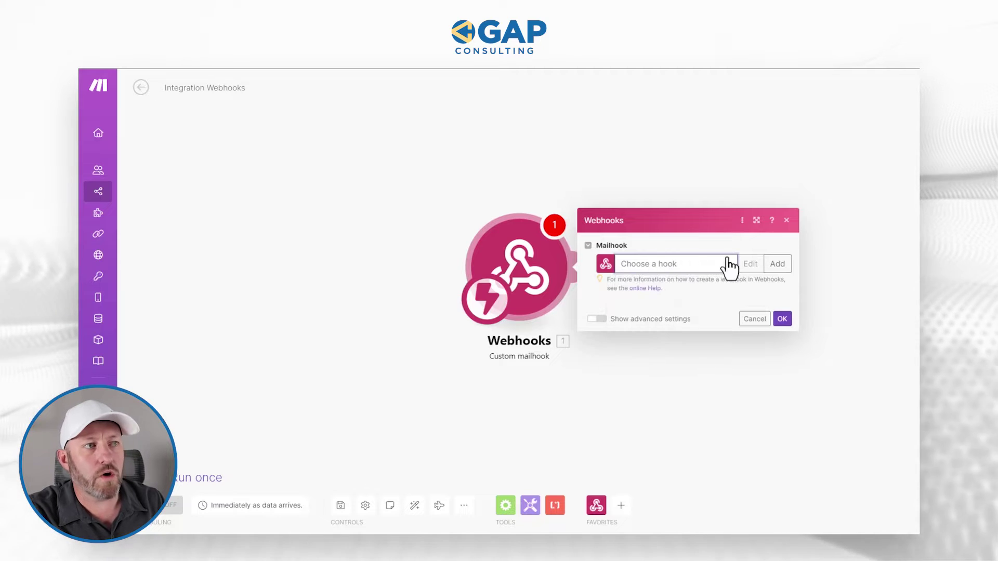
left_click(776, 265)
double_click(690, 259)
triple_click(690, 258)
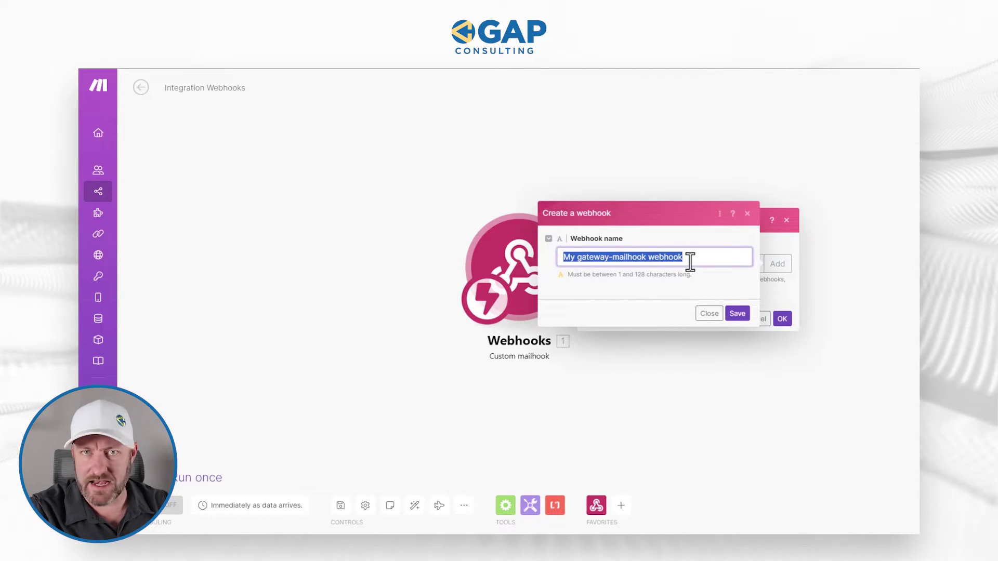
type("Te")
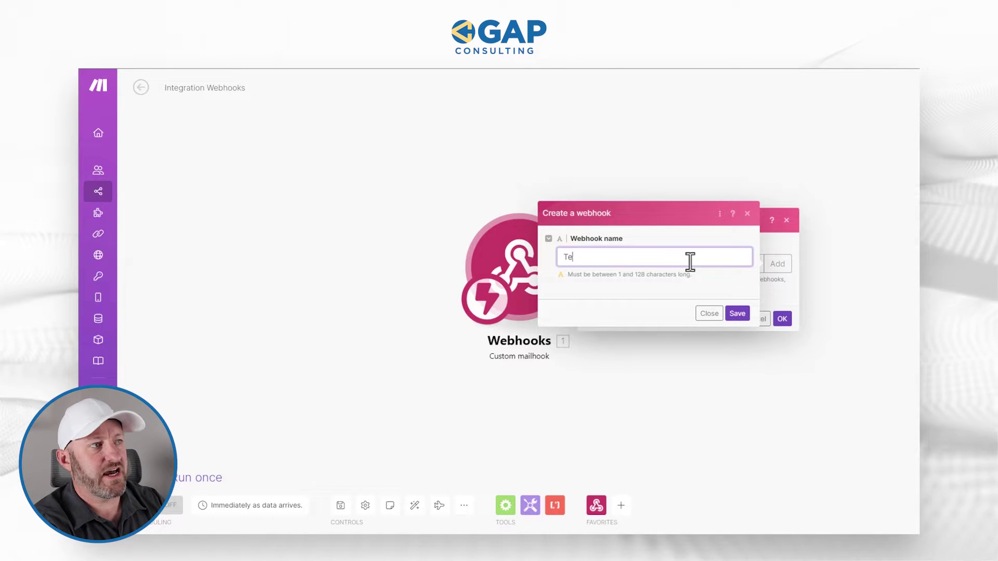
type("st for whisper")
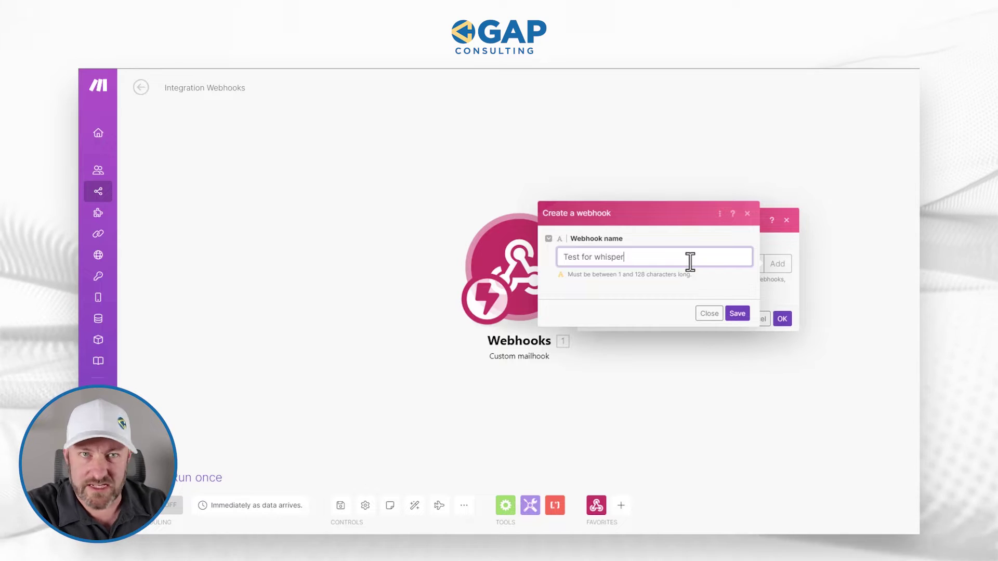
left_click(738, 314)
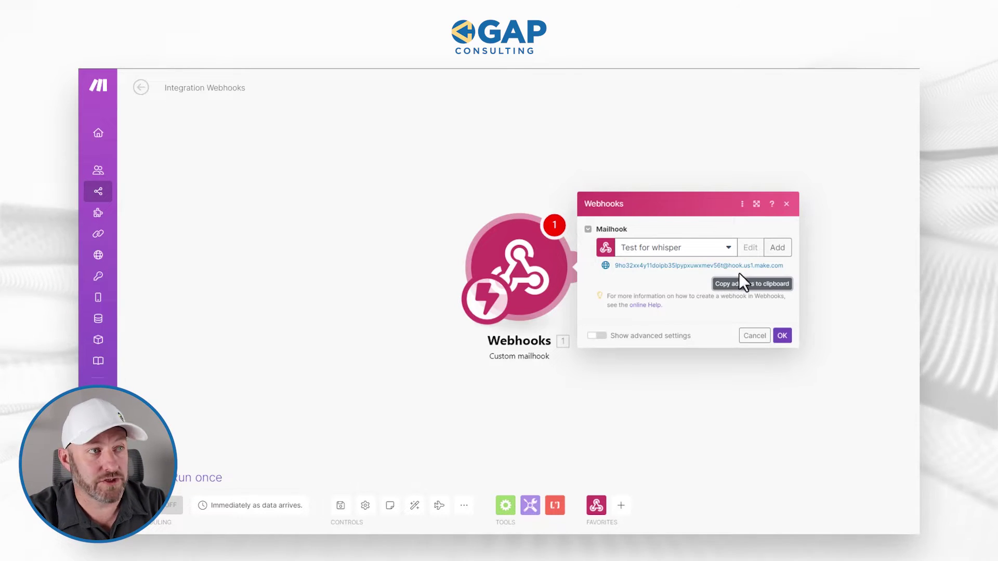
left_click(782, 336)
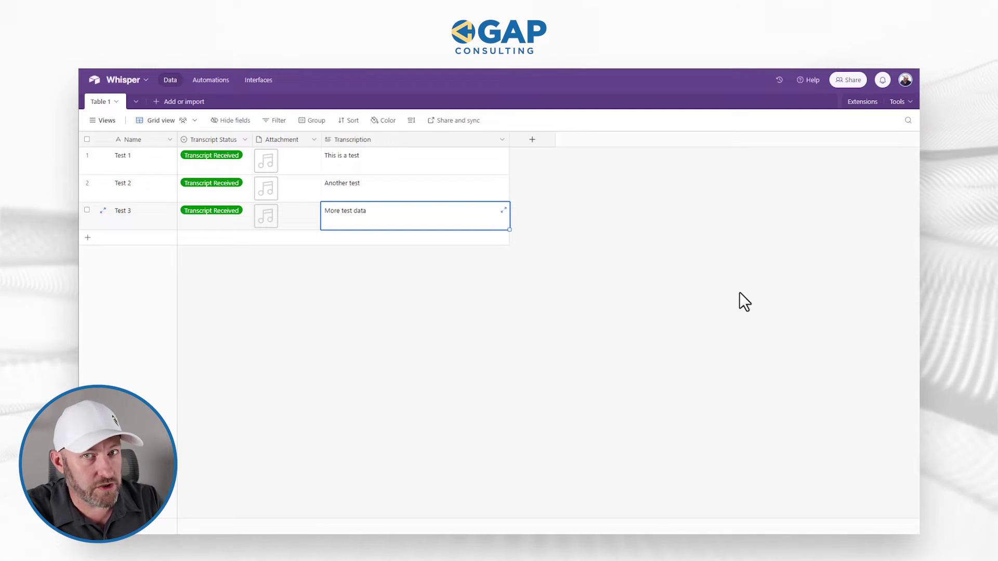
Switch to Airtable and start an automation triggered when a record in Table 1 matches conditions.
left_click(202, 81)
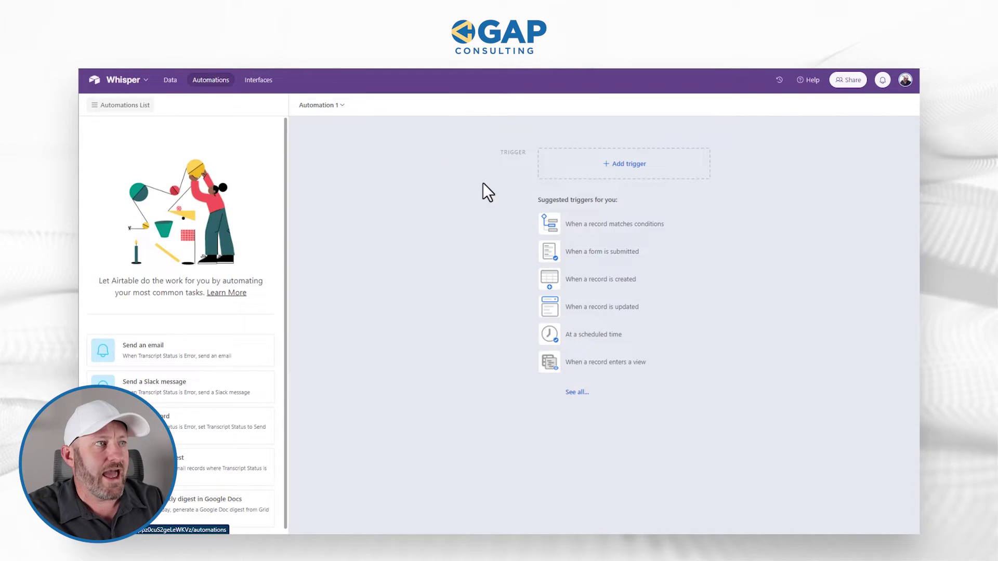
left_click(625, 228)
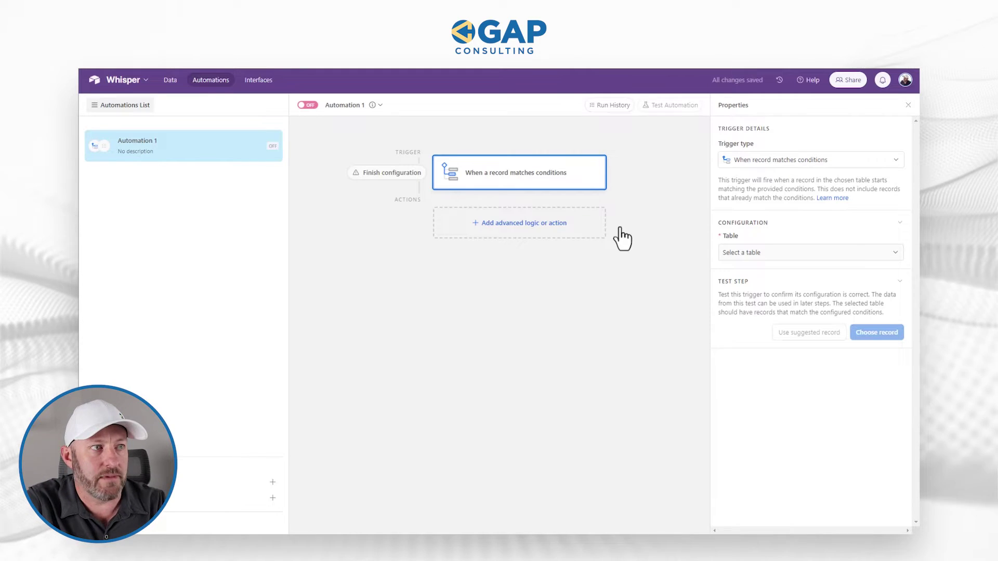
left_click(784, 259)
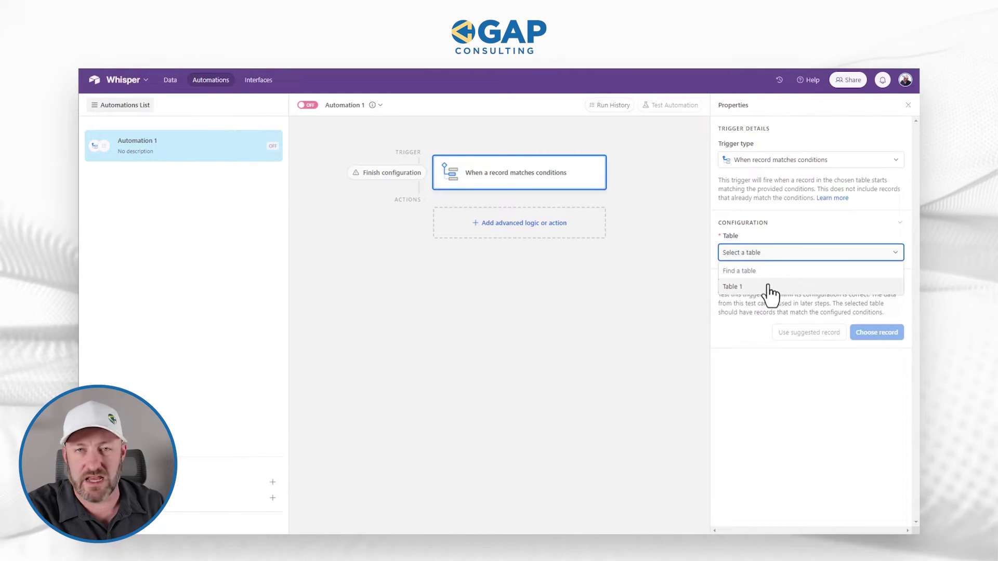
left_click(769, 287)
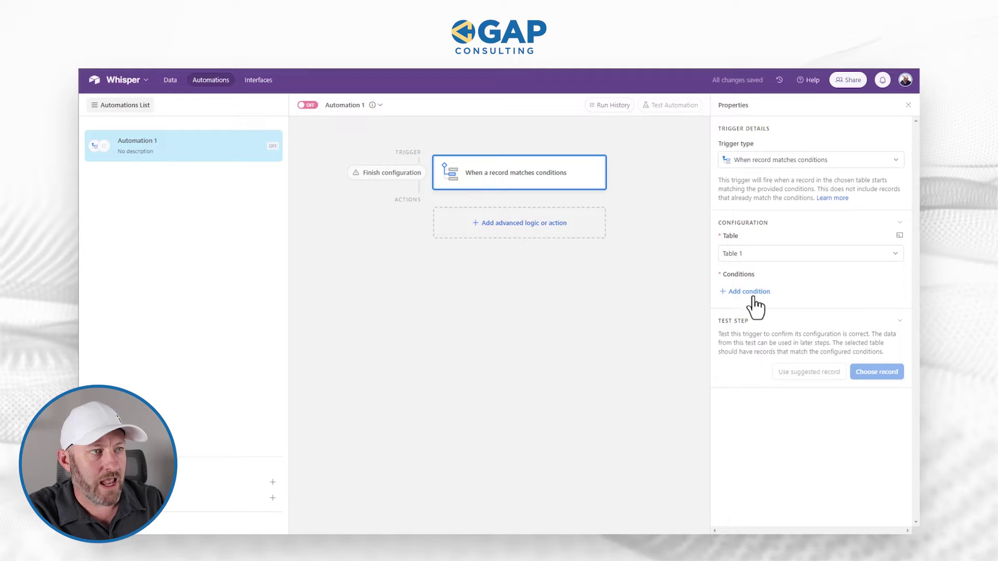
Add a trigger condition requiring Transcript Status to be Send to Make.
left_click(747, 293)
left_click(768, 293)
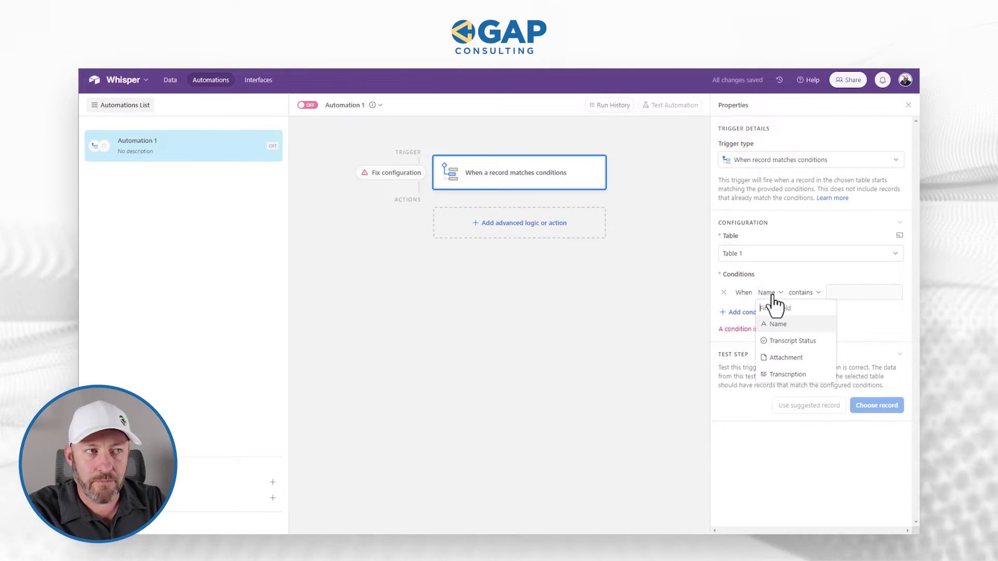
left_click(786, 341)
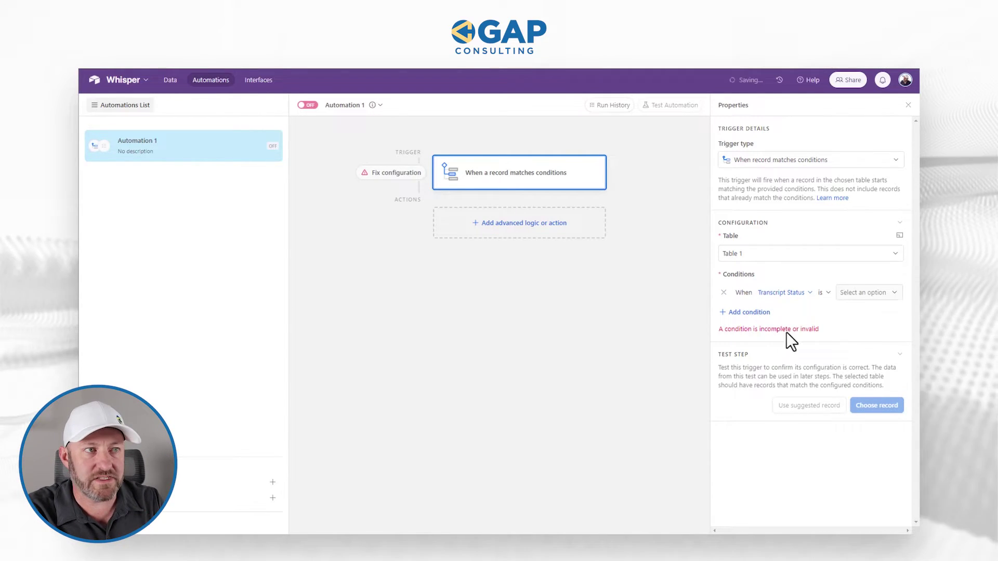
left_click(851, 294)
left_click(856, 325)
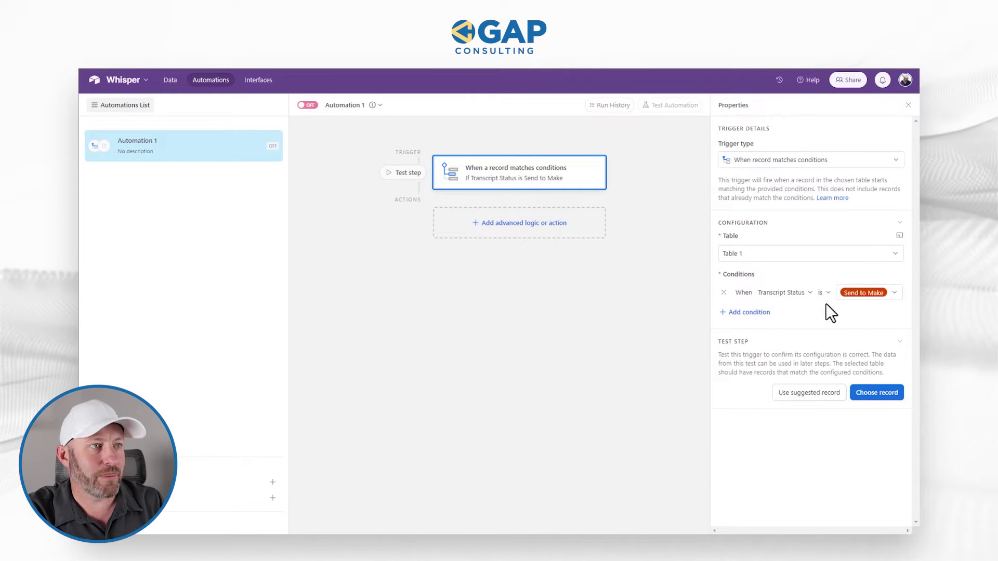
Add a second trigger condition requiring the Attachment field to be not empty.
left_click(744, 312)
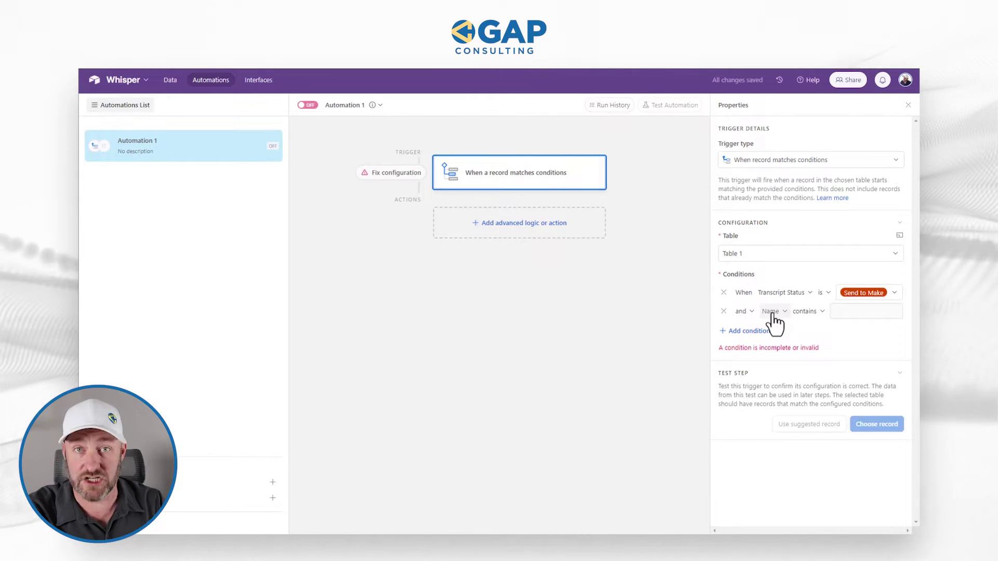
left_click(773, 311)
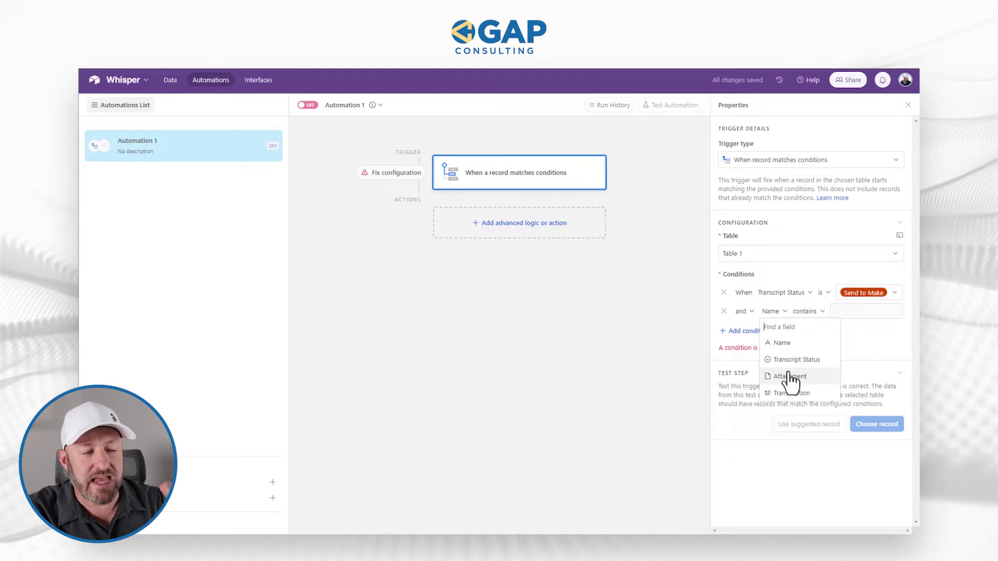
left_click(789, 375)
left_click(829, 312)
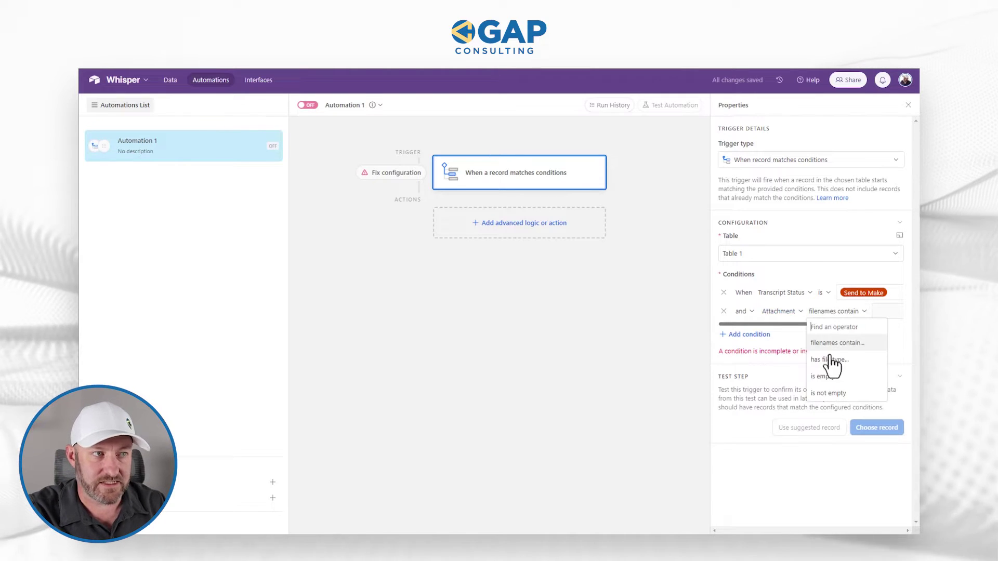
left_click(829, 400)
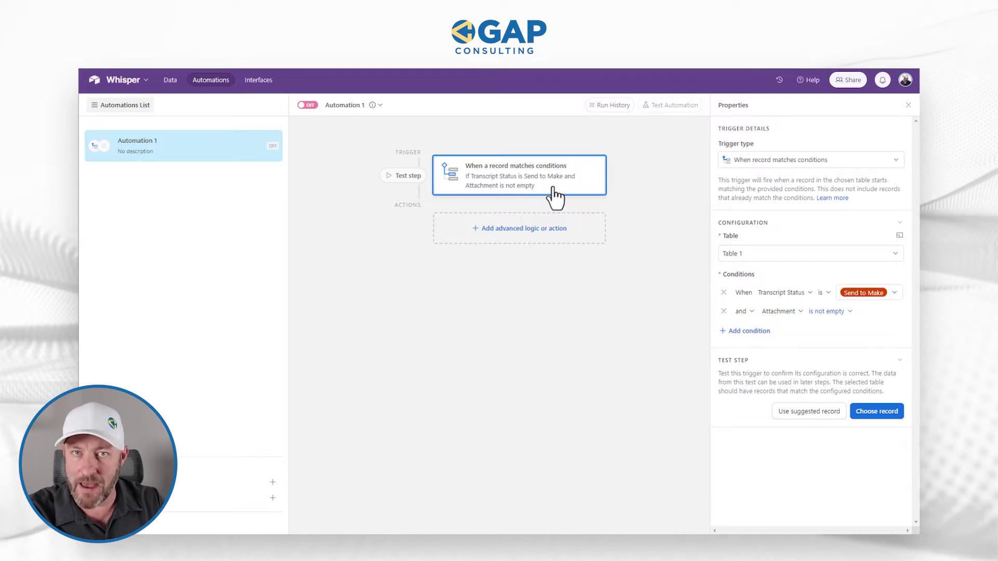
Add a Send email action to the automation with the copied mailhook address as its recipient.
left_click(528, 230)
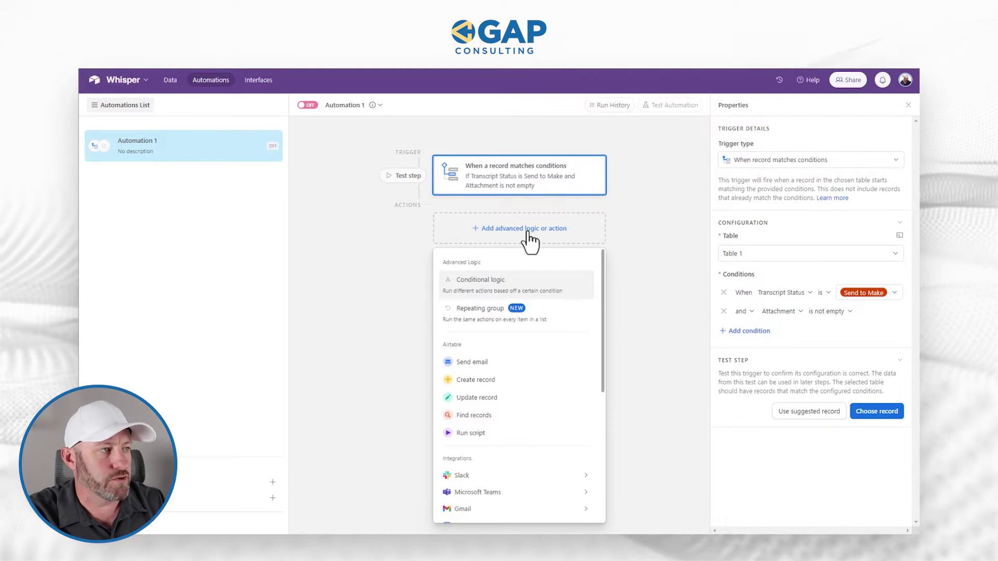
left_click(483, 363)
left_click(755, 383)
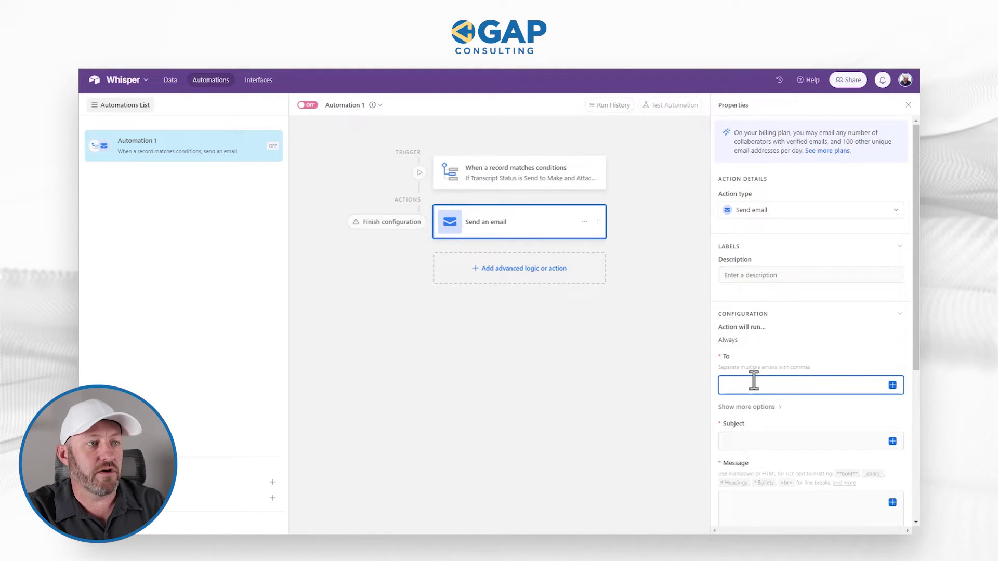
key("ctrl+v")
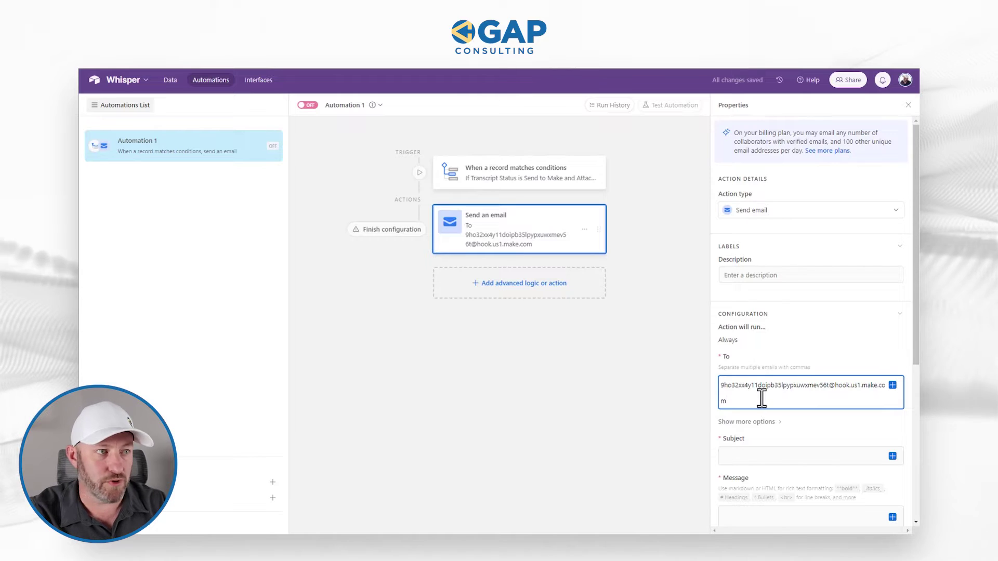
left_click_drag(761, 399, 717, 386)
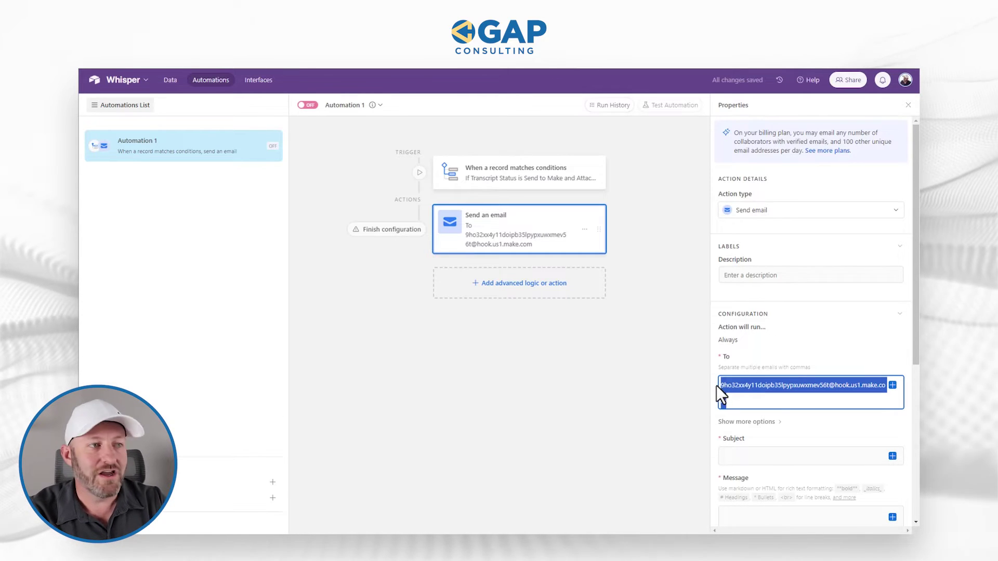
left_click(750, 402)
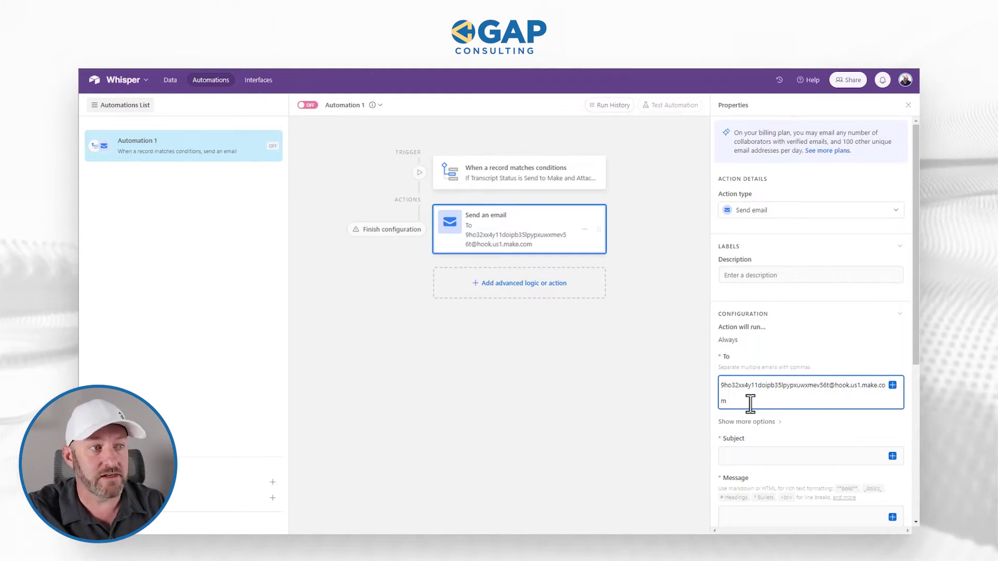
Set the email's subject to the Airtable record ID and its message to test.
scroll(791, 421, "down", 1)
scroll(796, 416, "down", 1)
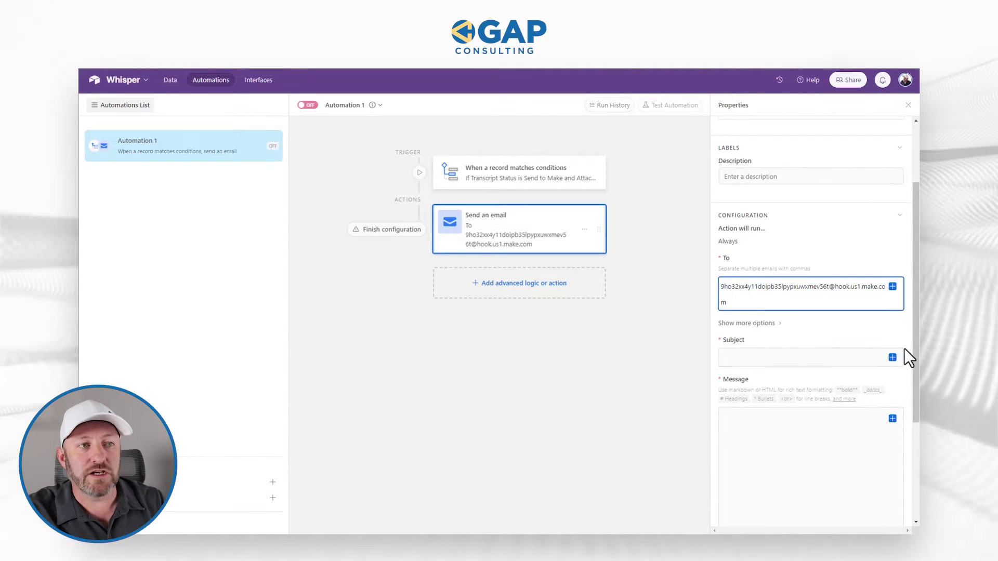
left_click(892, 357)
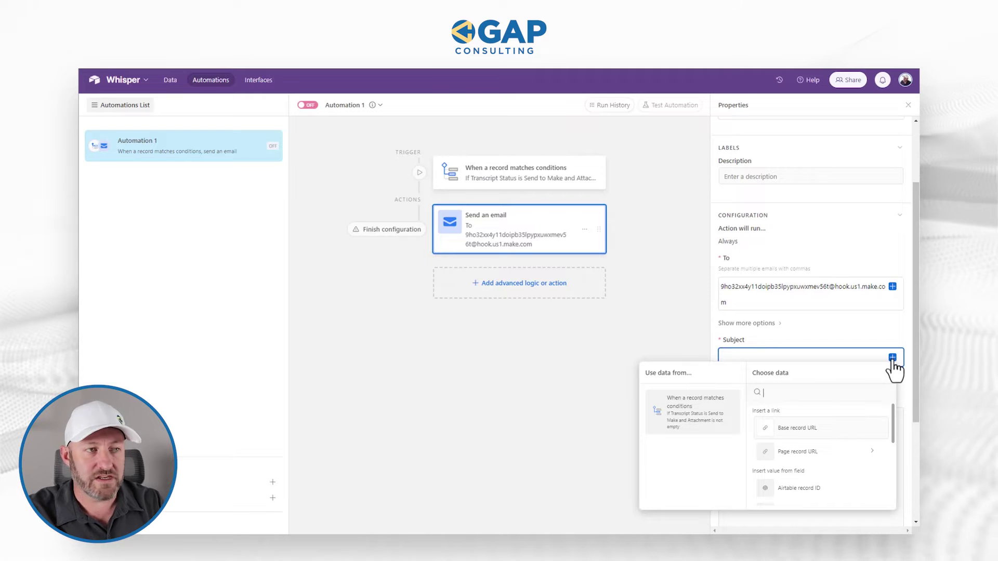
left_click(799, 488)
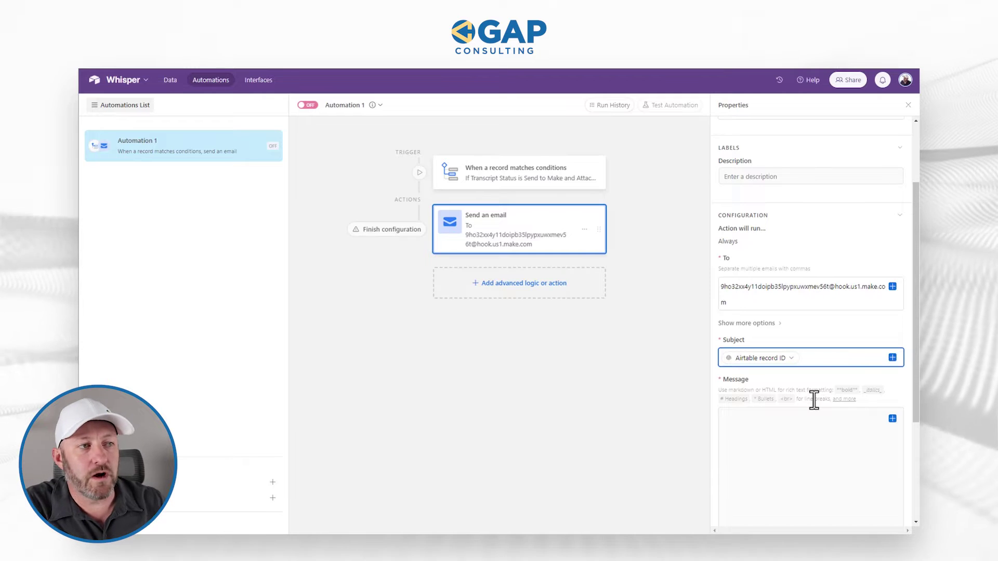
left_click(799, 432)
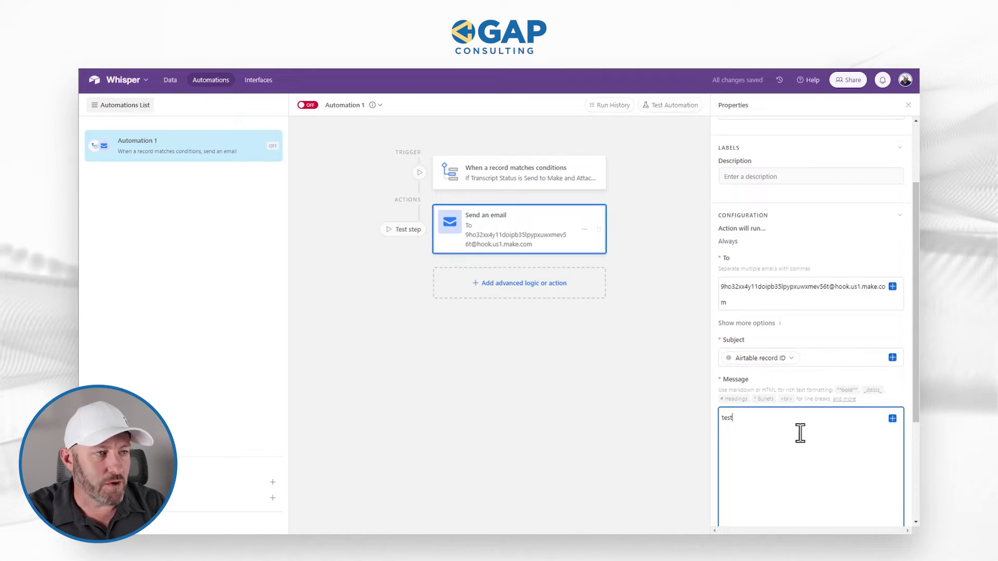
Add the triggering record's Attachment field as the email's attachment and turn on Automation 1.
scroll(792, 420, "down", 2)
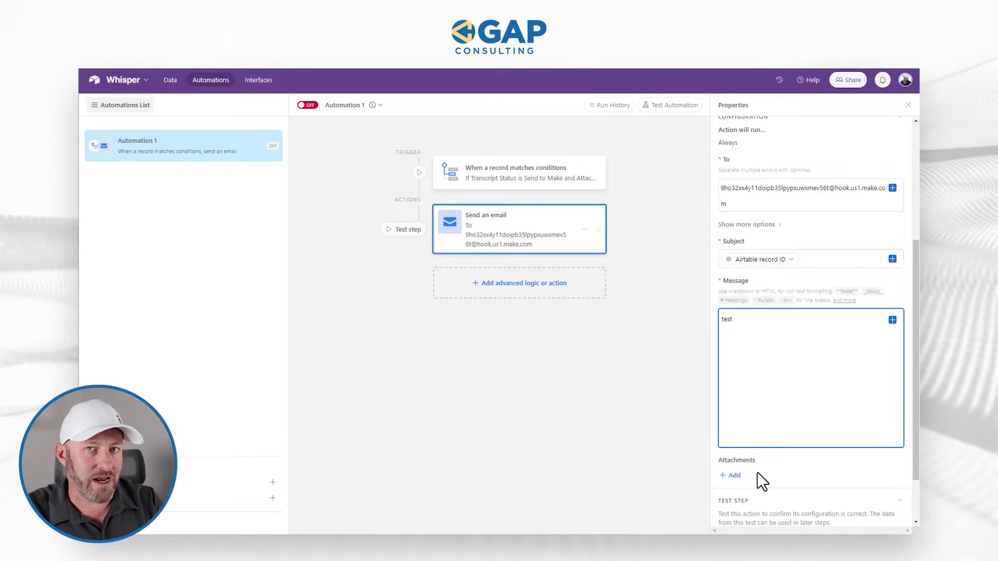
left_click(734, 477)
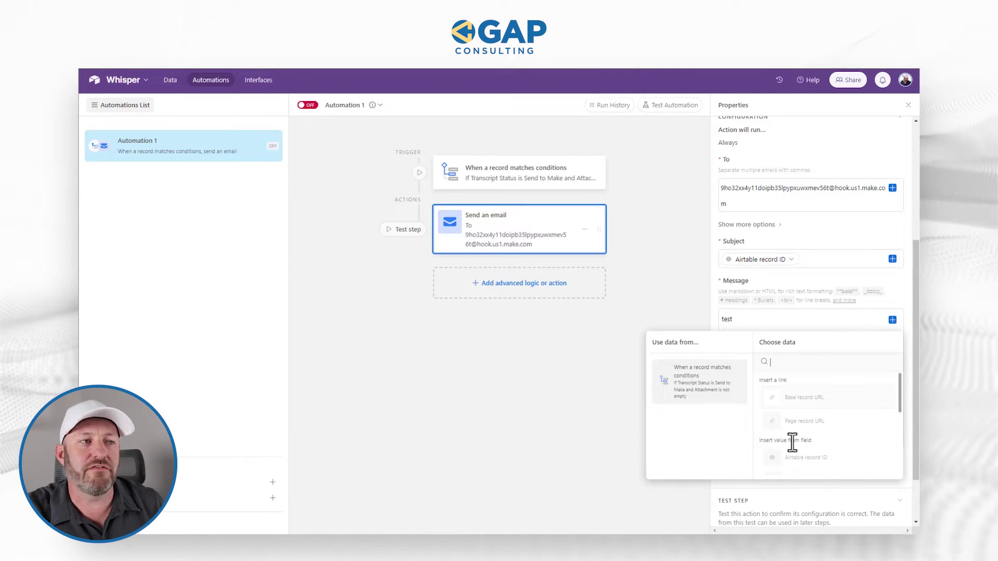
scroll(793, 442, "down", 2)
scroll(792, 442, "down", 2)
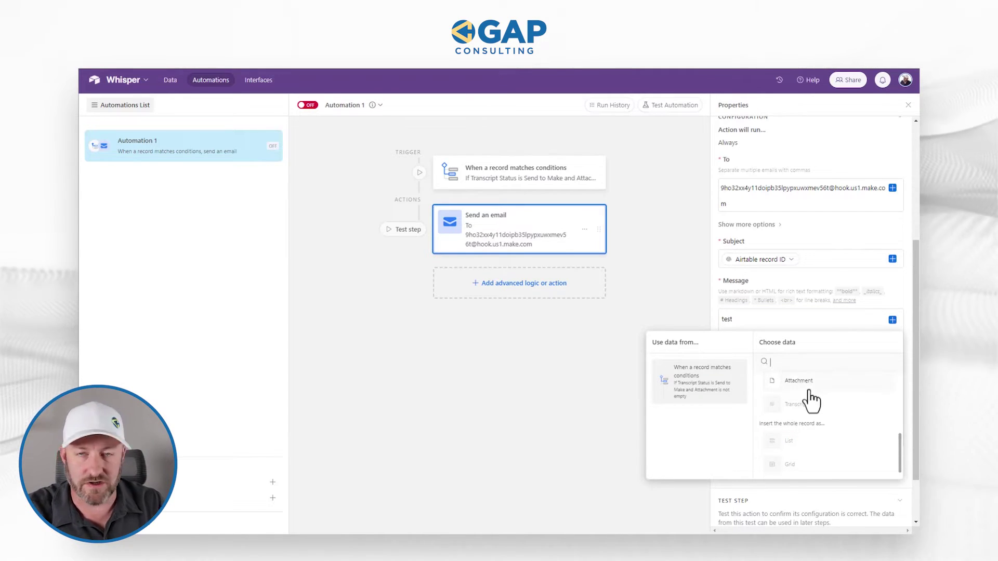
scroll(798, 447, "up", 2)
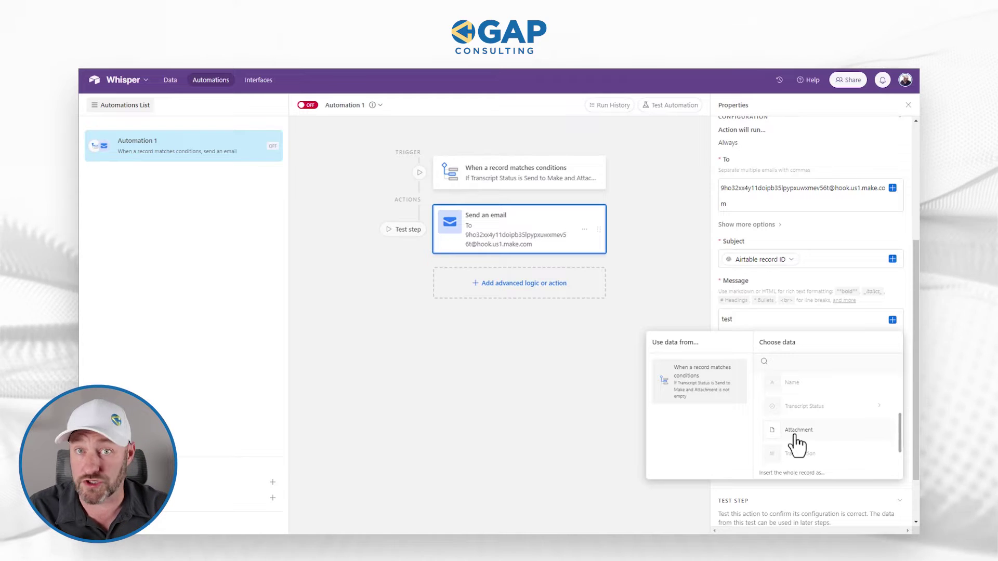
left_click(796, 437)
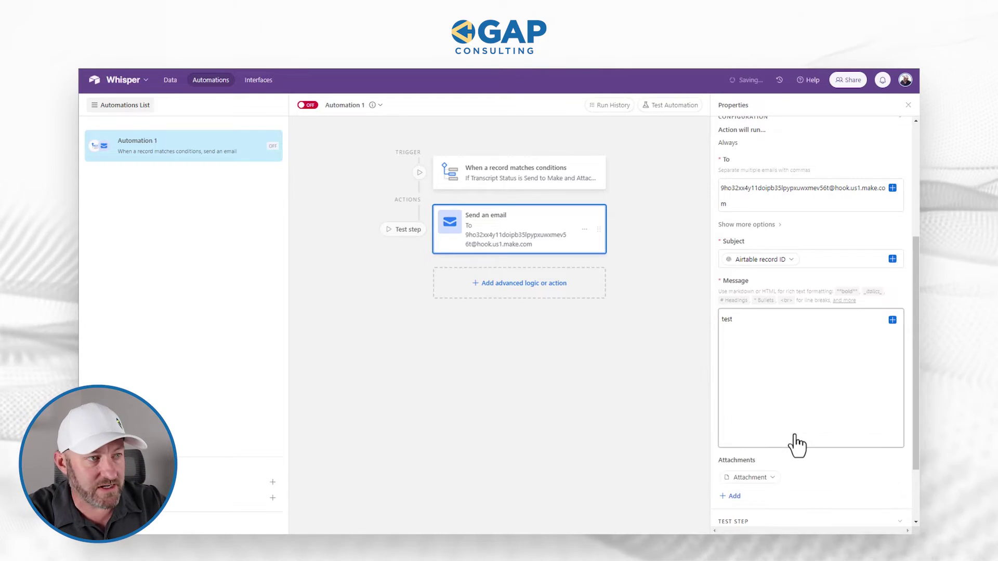
mouse_move(757, 487)
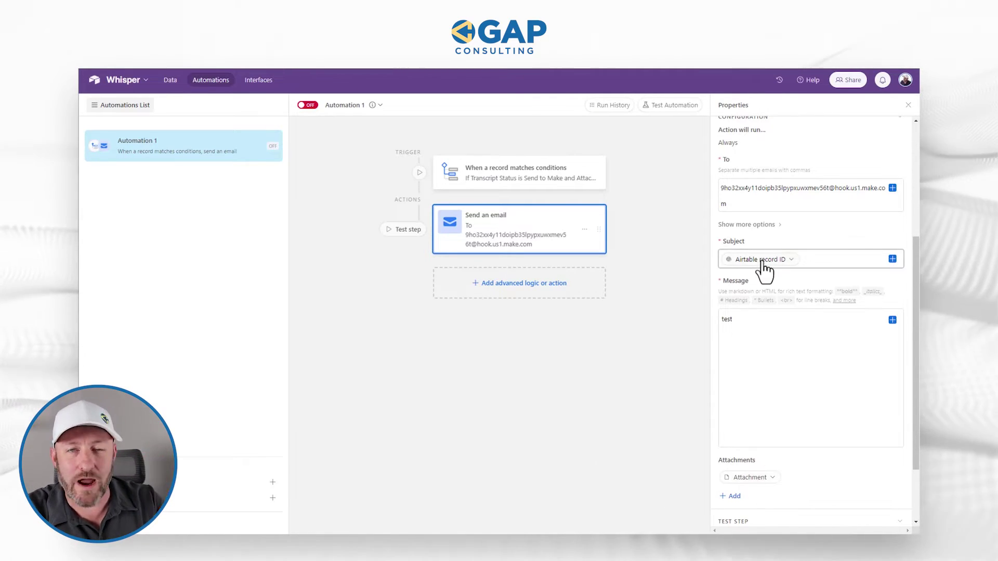
mouse_move(762, 263)
left_click(771, 339)
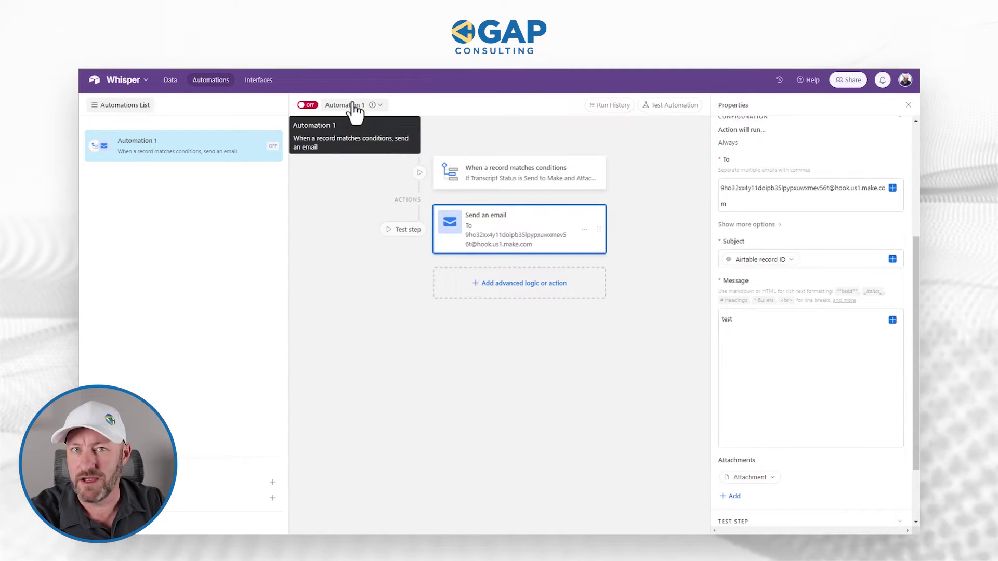
left_click(308, 105)
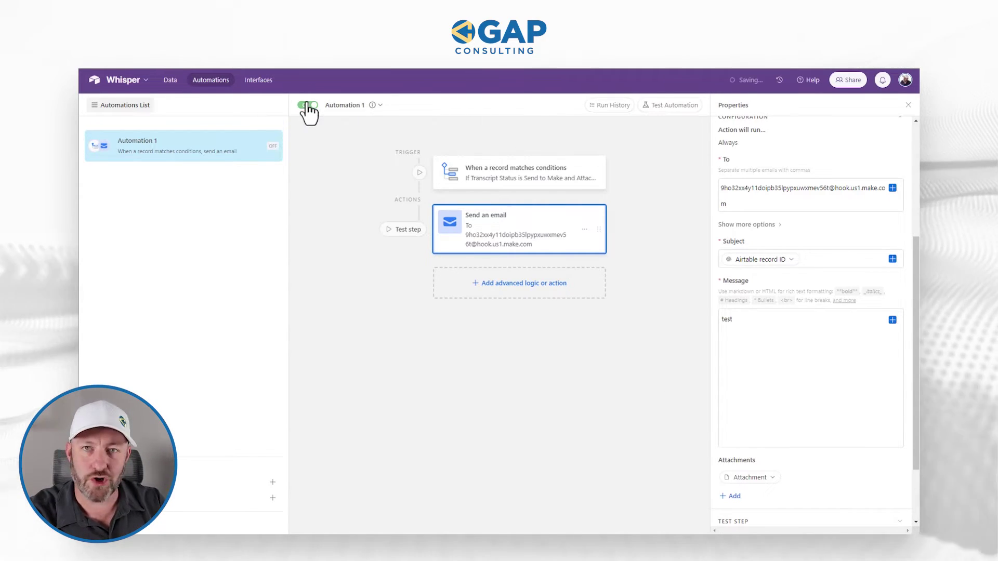
Return to the base's data and add a record named Test 4 to Table 1.
left_click(170, 81)
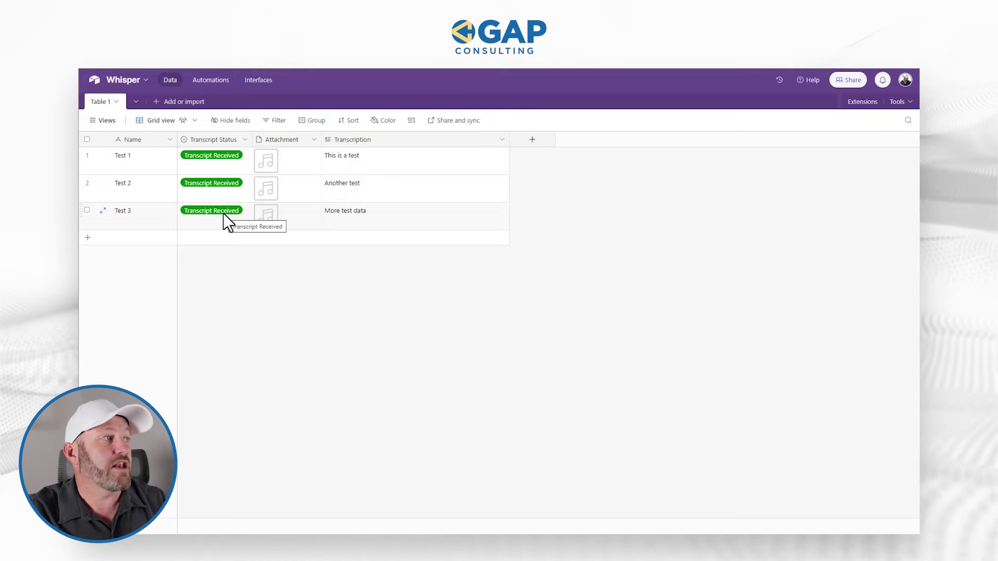
left_click(88, 239)
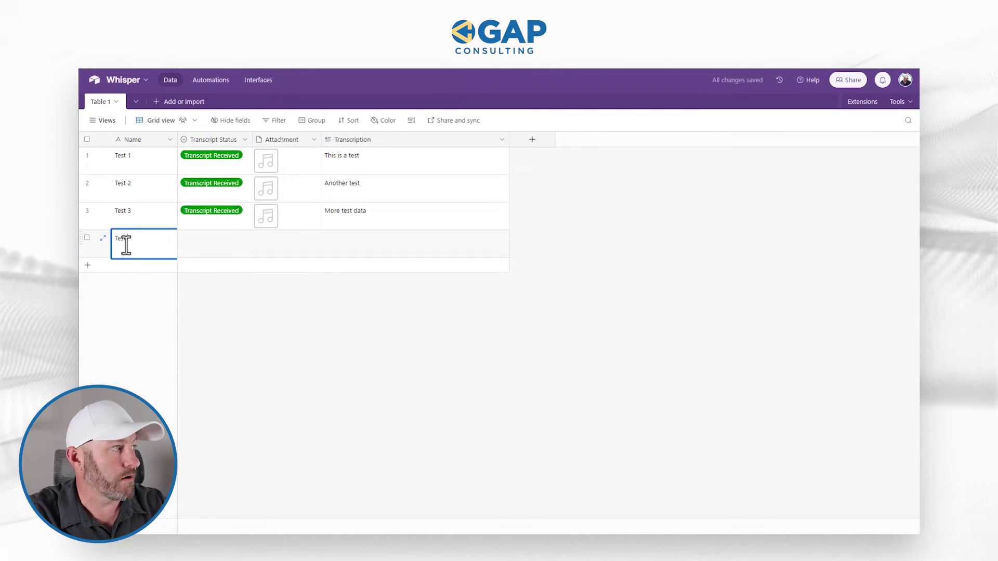
left_click(266, 242)
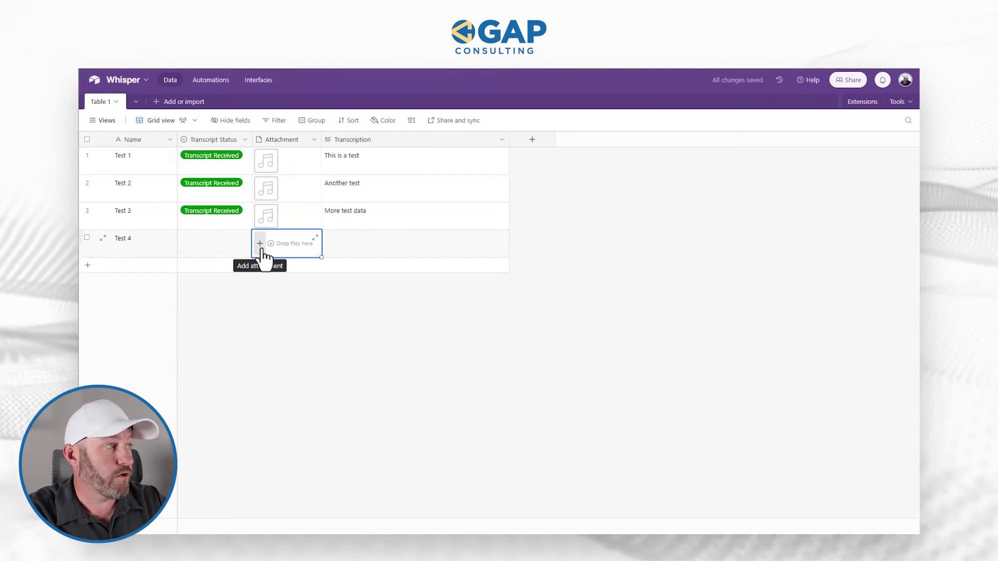
left_click(214, 245)
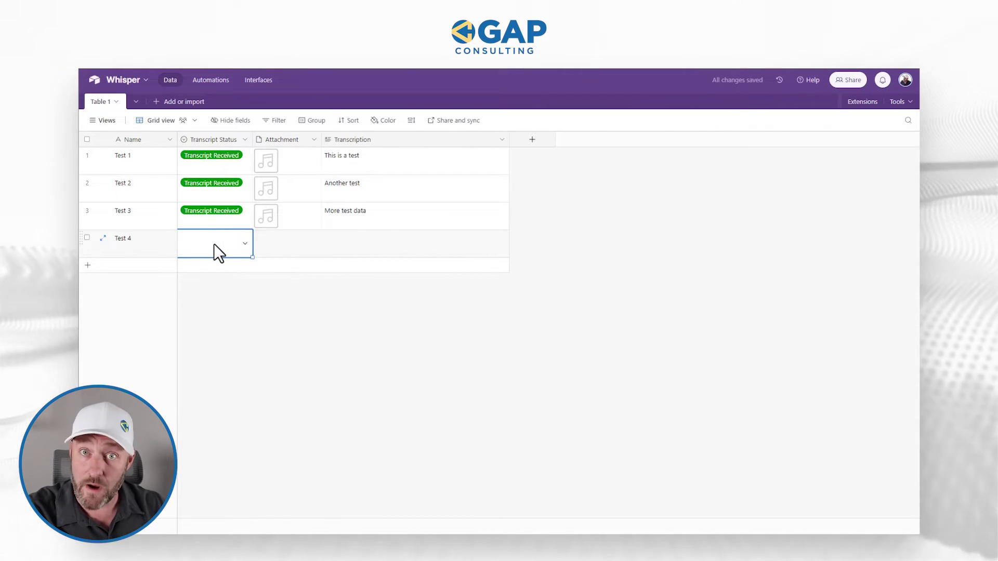
left_click(213, 244)
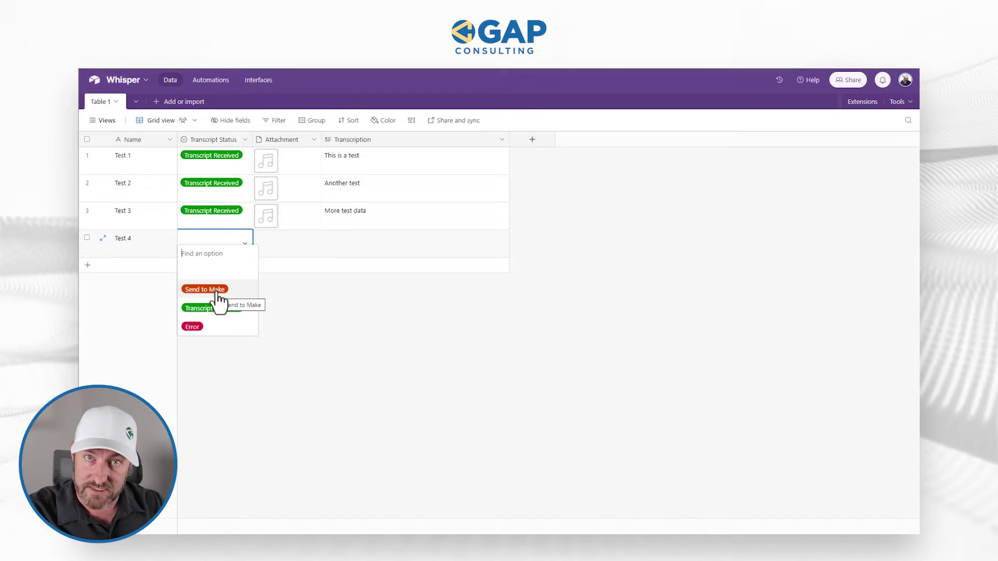
left_click(301, 303)
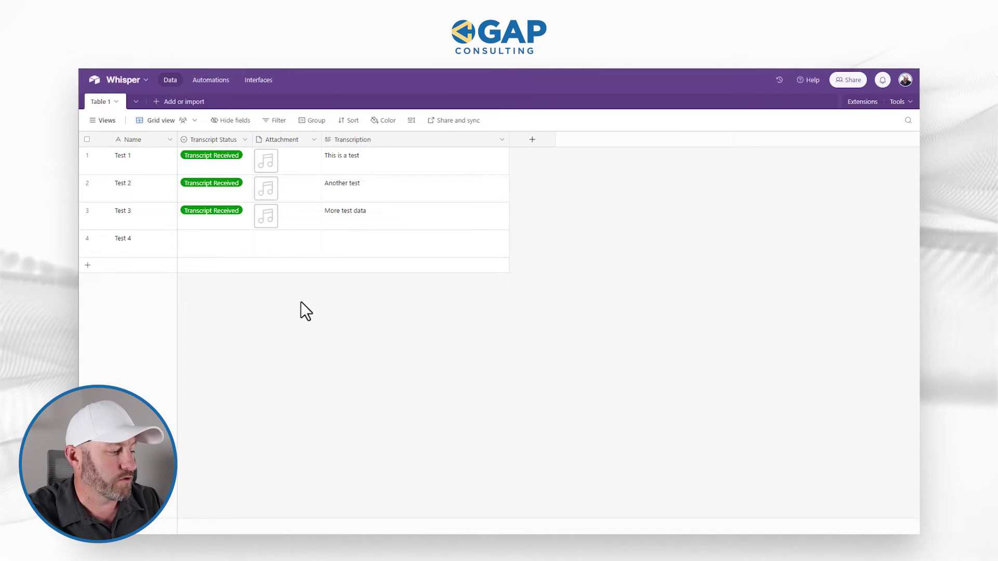
Open the Sound Recorder app and record a voice clip about 9 seconds long.
key("super")
type("rec")
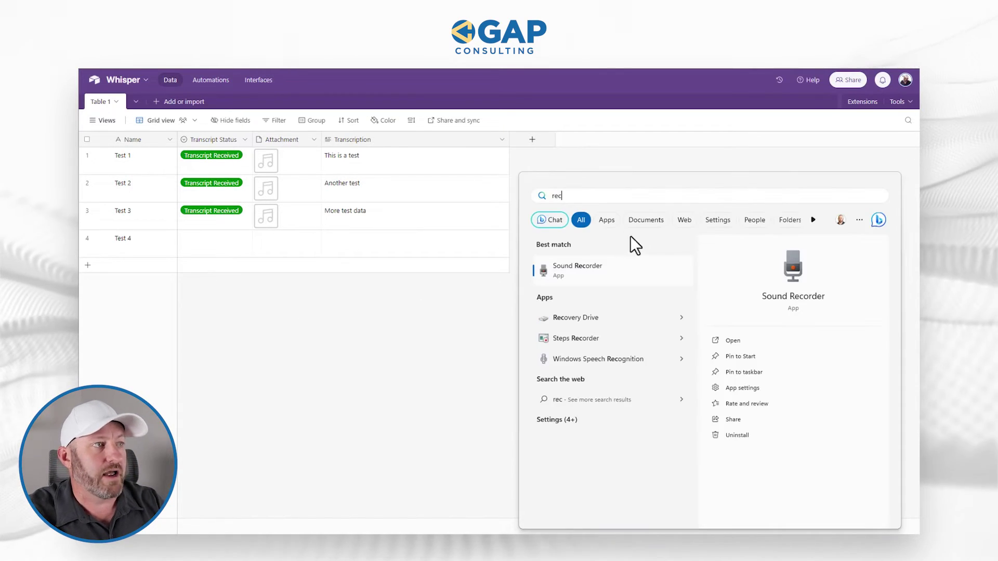
left_click(607, 274)
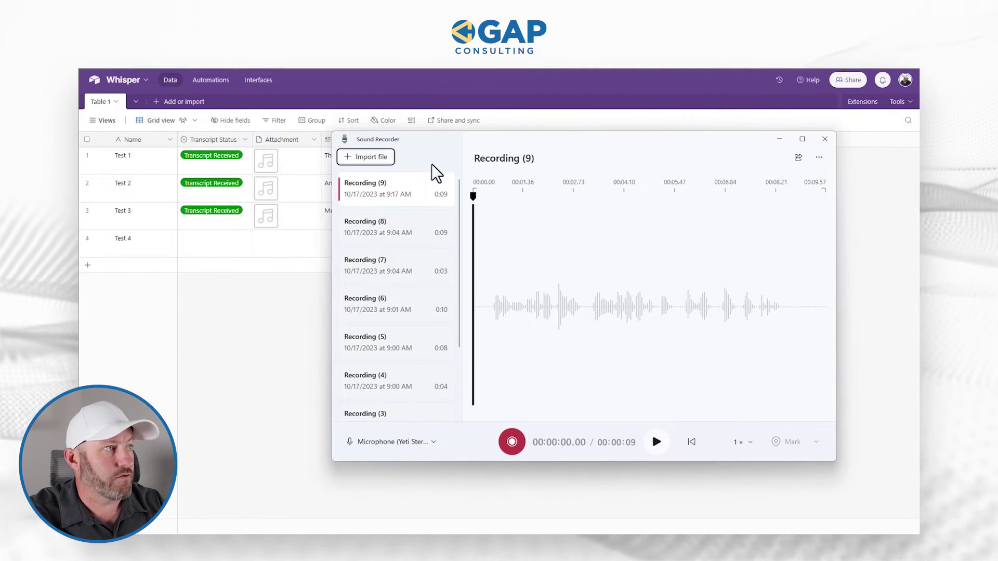
left_click(511, 442)
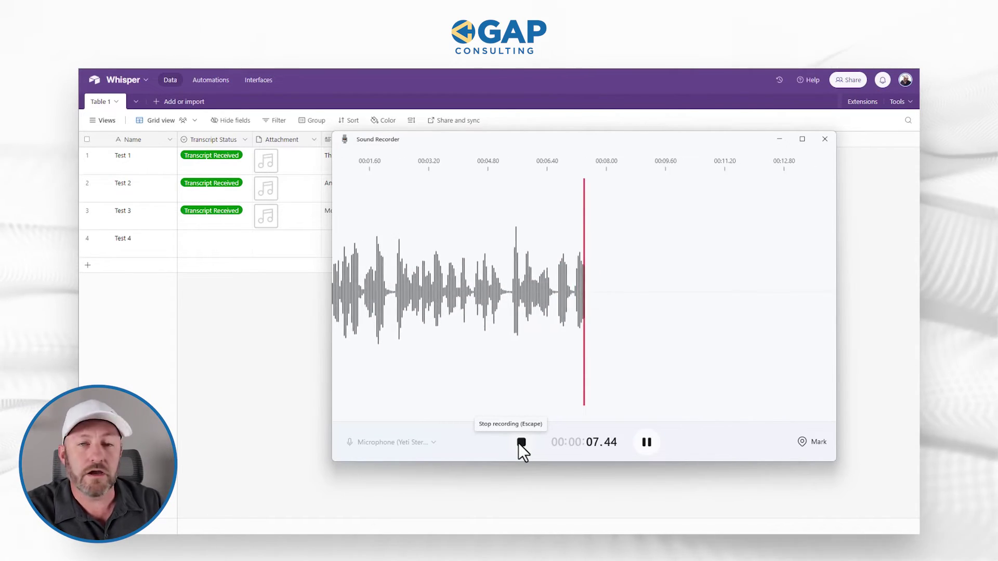
left_click(521, 443)
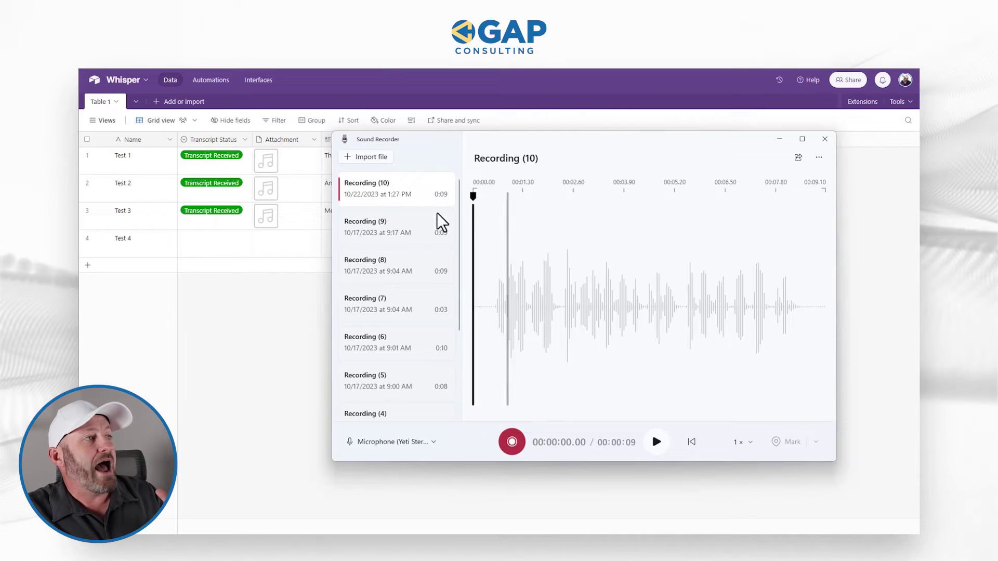
Show the new recording in its folder and close Sound Recorder, keeping the folder window within view.
right_click(410, 194)
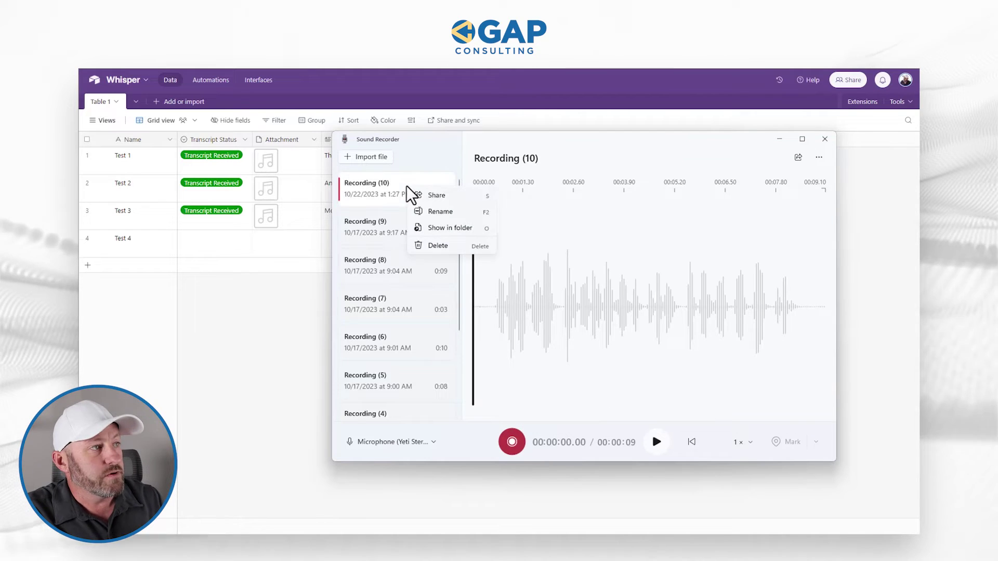
left_click(436, 230)
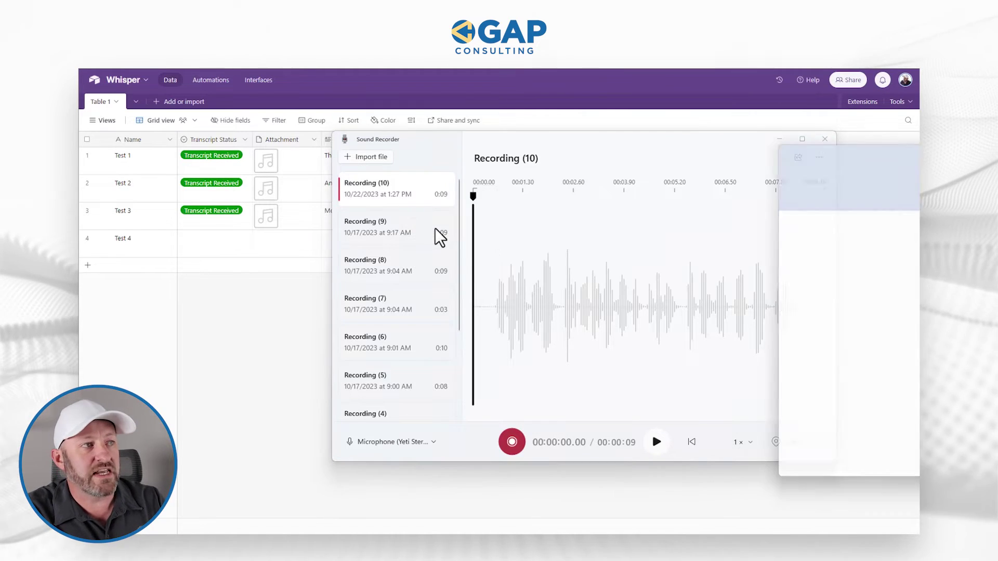
left_click(709, 156)
left_click(824, 140)
left_click_drag(905, 146, 761, 170)
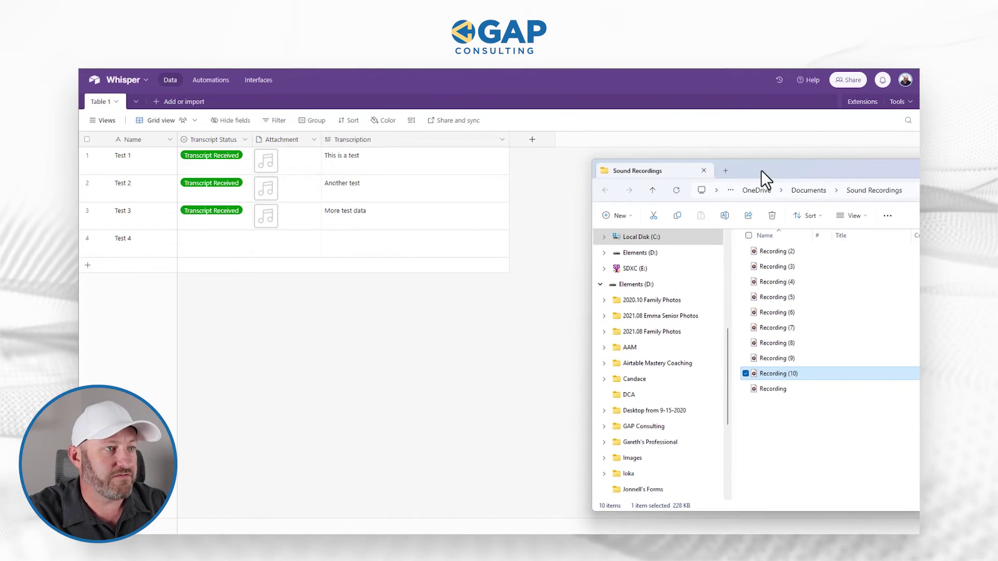
Upload Recording (10).m4a from the Sound Recordings folder to the Attachment field of the Test 4 record.
left_click(260, 245)
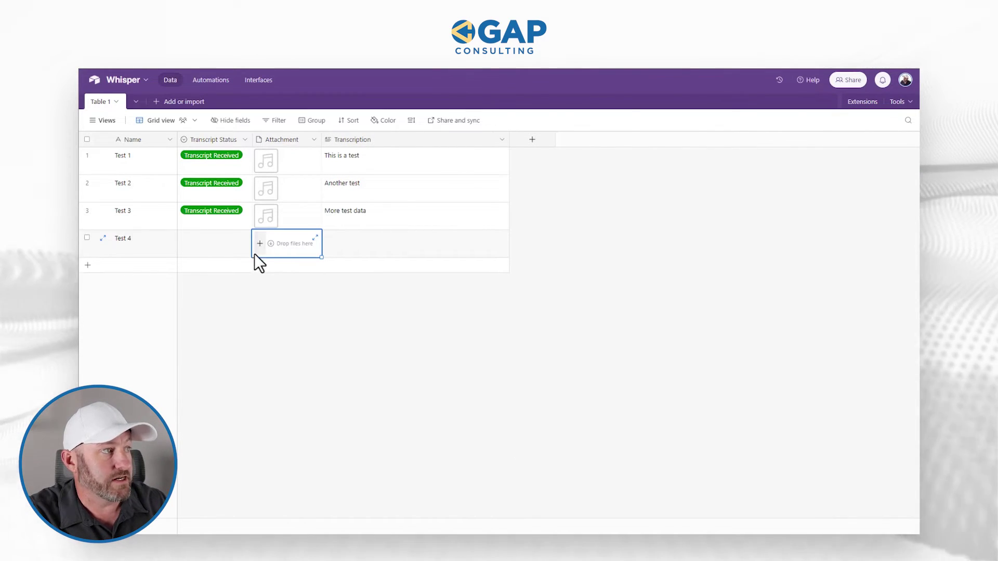
left_click(260, 244)
key("alt+Tab")
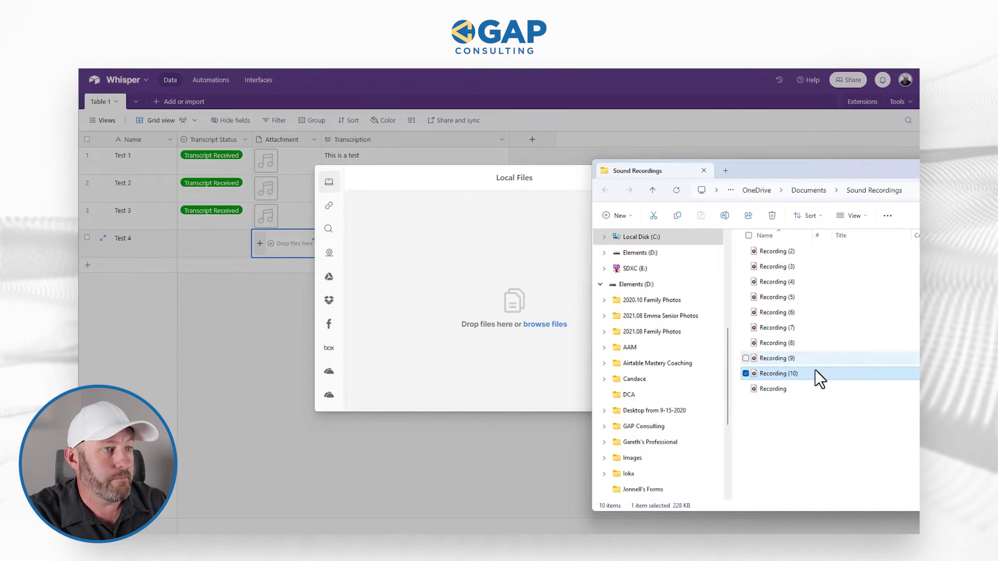
left_click_drag(806, 385, 512, 303)
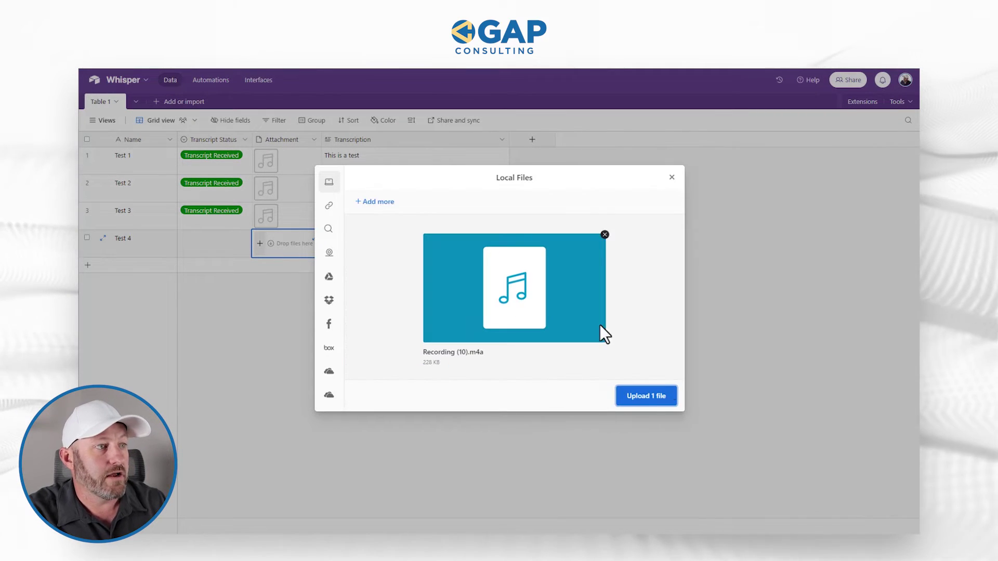
left_click(654, 397)
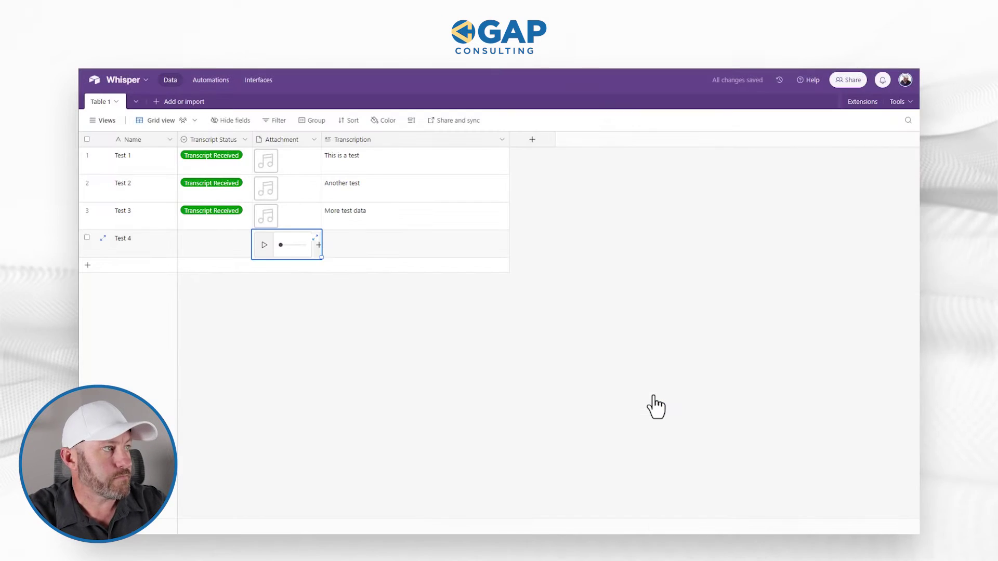
Switch to the Integration Webhooks scenario in Make and run only the Custom mailhook module.
key("alt+Tab")
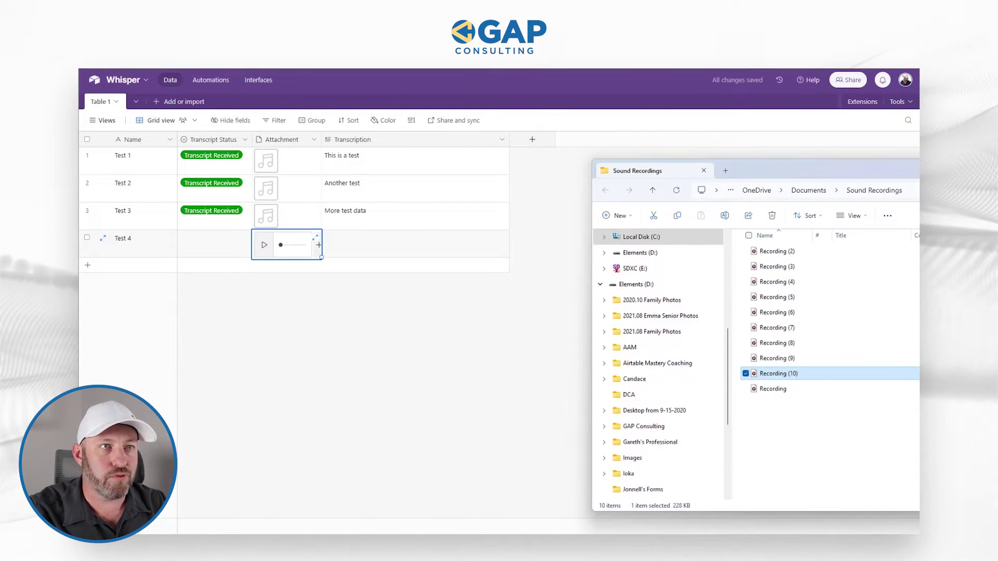
key("alt+Tab")
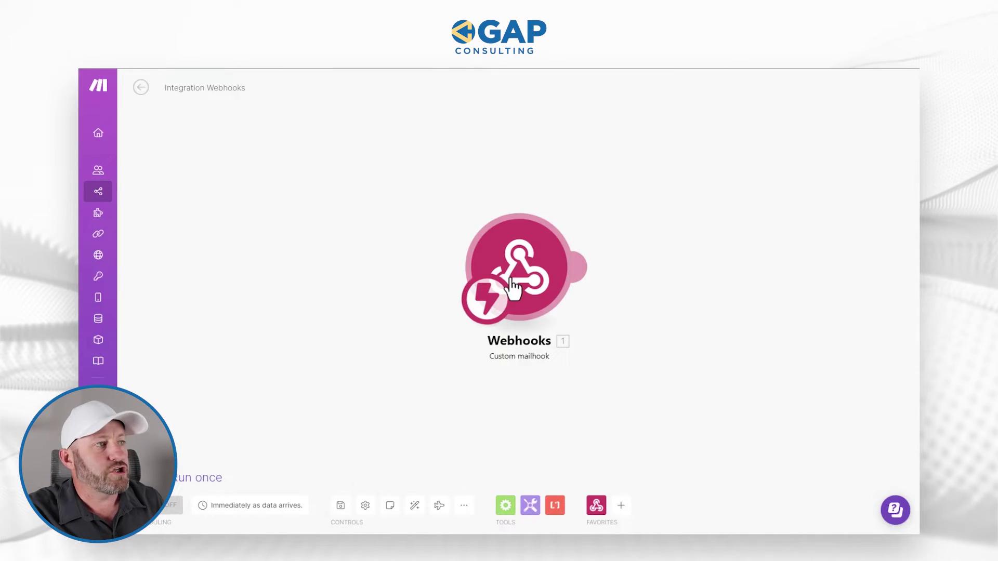
right_click(514, 284)
left_click(535, 304)
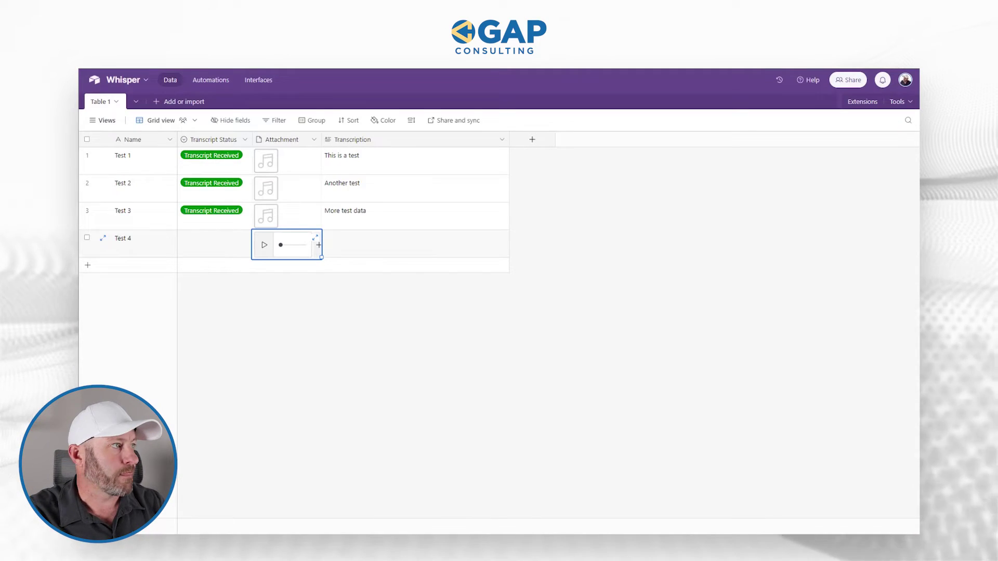
Switch back to Airtable and set Test 4's Transcript Status to Send to Make.
double_click(229, 245)
left_click(224, 295)
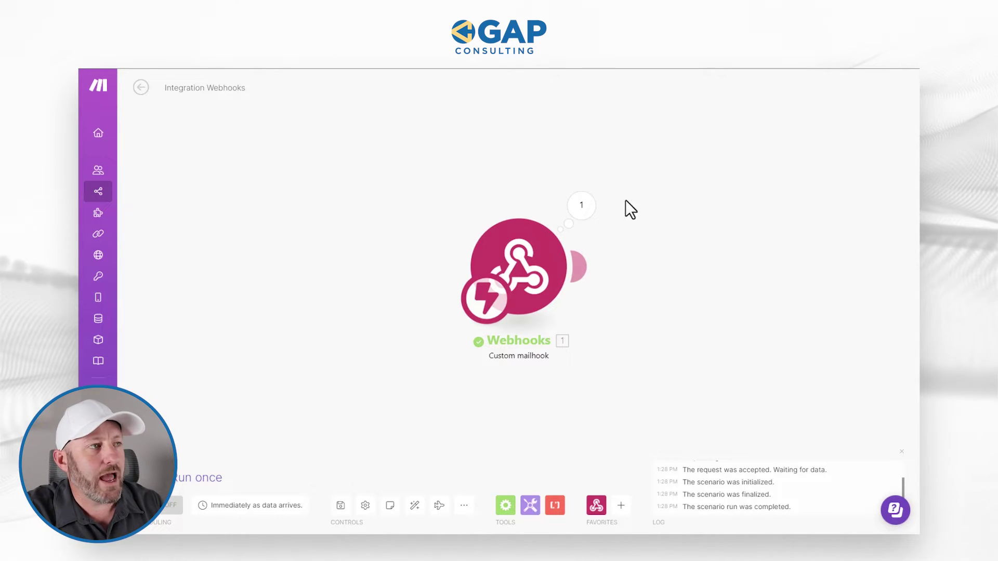
Inspect the mailhook's output bundle in Make, checking the received email's Subject and Text values.
left_click(582, 211)
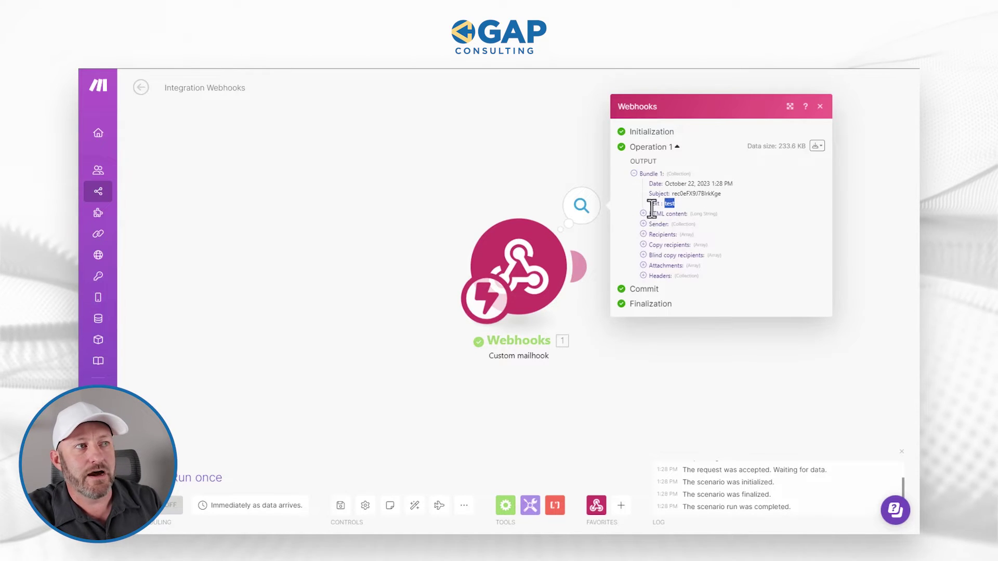
double_click(680, 196)
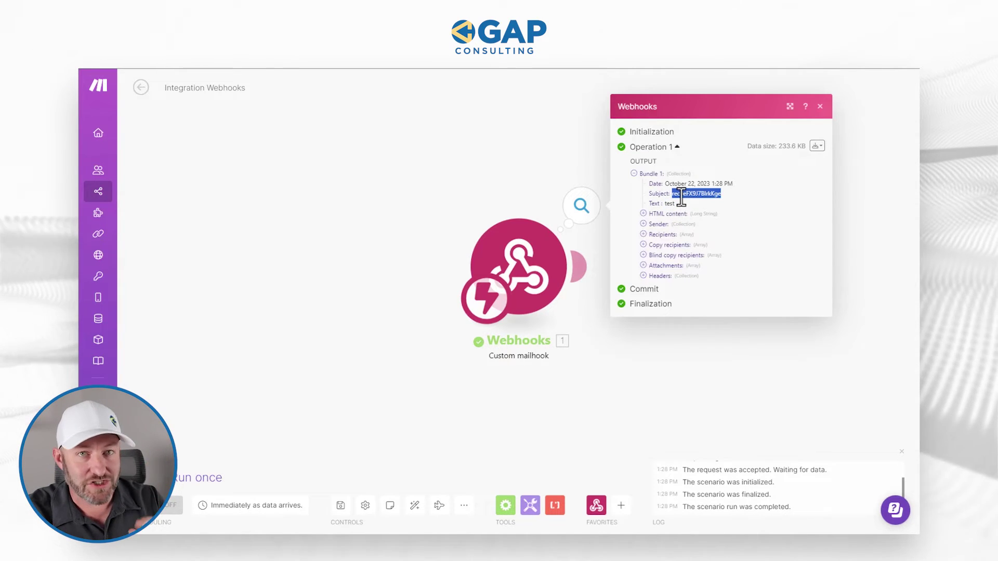
Examine the received attachment's details in the mailhook's output bundle, including its MIME type.
left_click(643, 266)
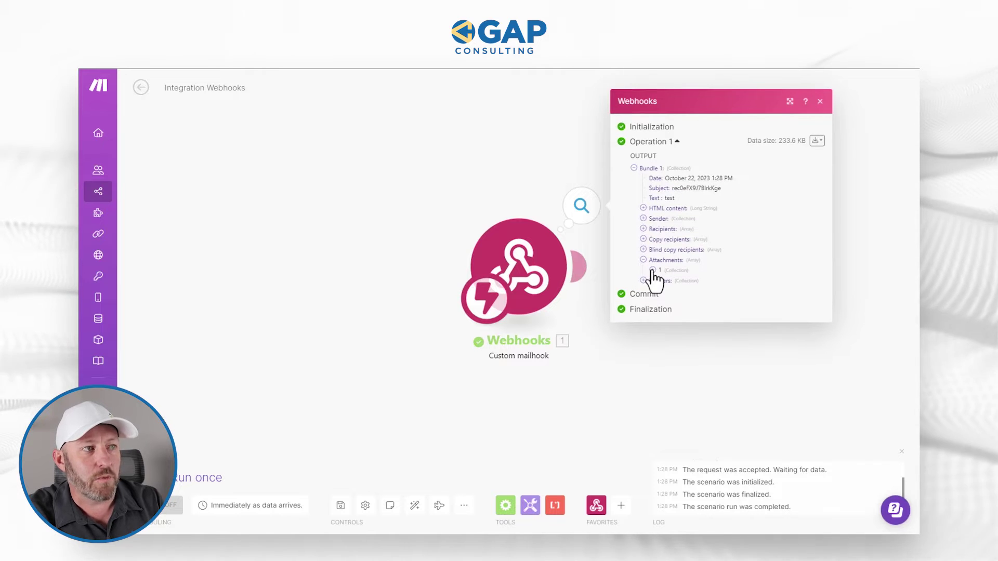
left_click(653, 270)
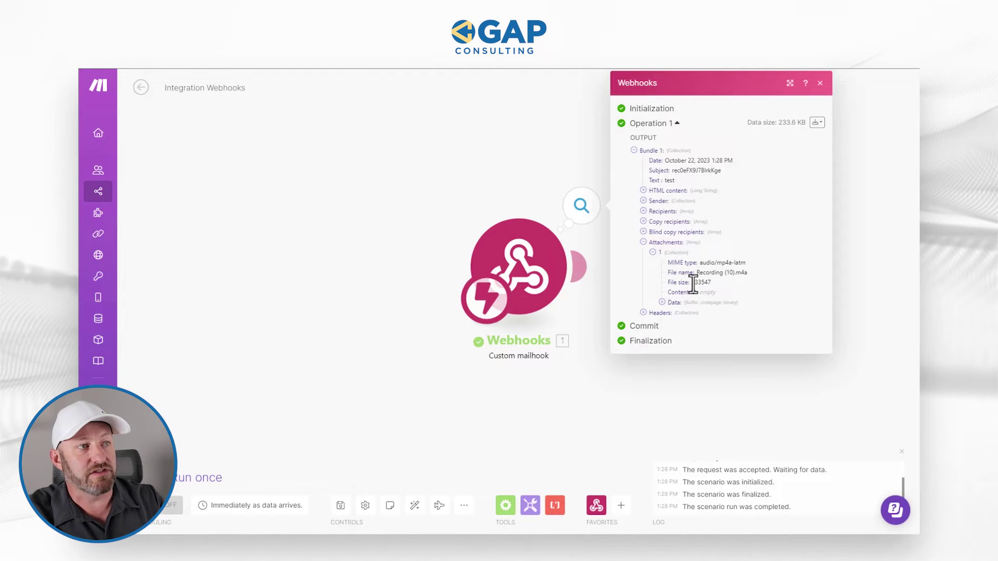
left_click_drag(700, 263, 746, 263)
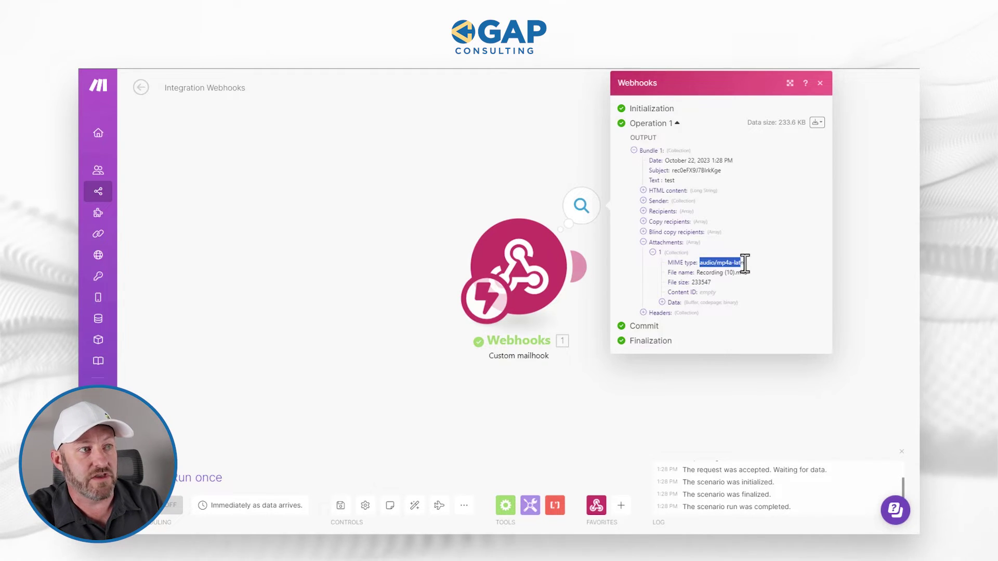
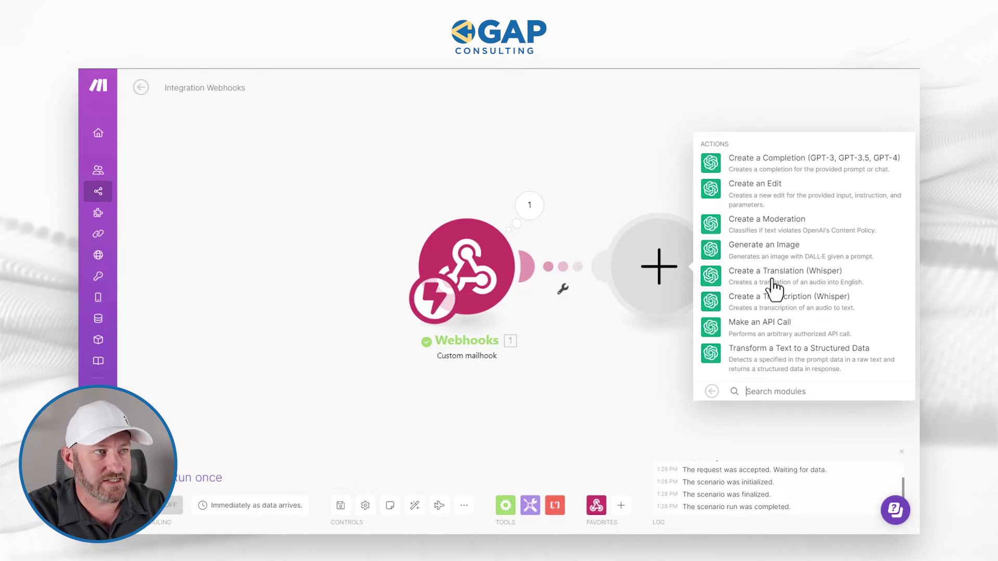
Add OpenAI's Create a Translation (Whisper) module after the mailhook, mapping File Name and File Data to the attachment's File name and Data.
left_click(774, 285)
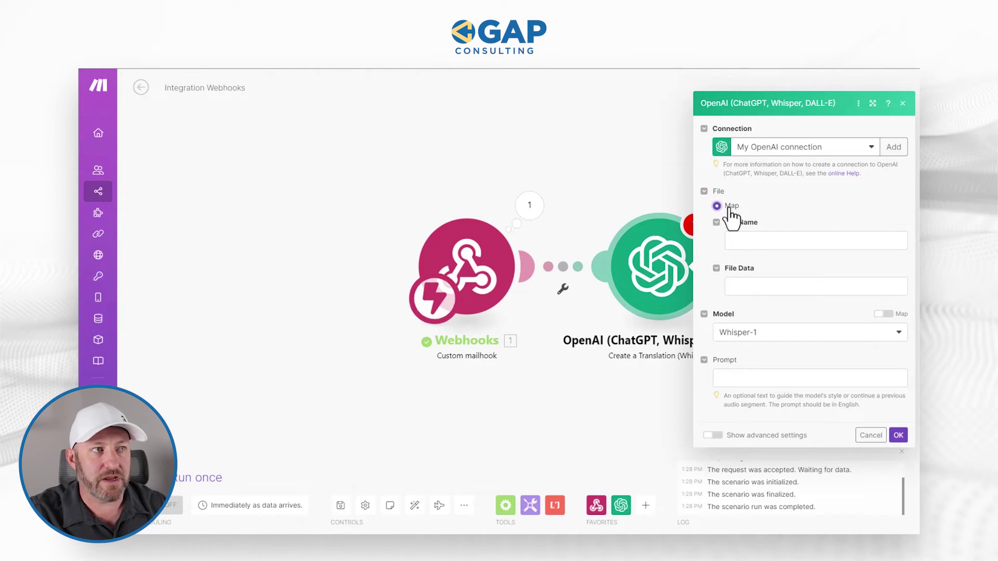
left_click(745, 245)
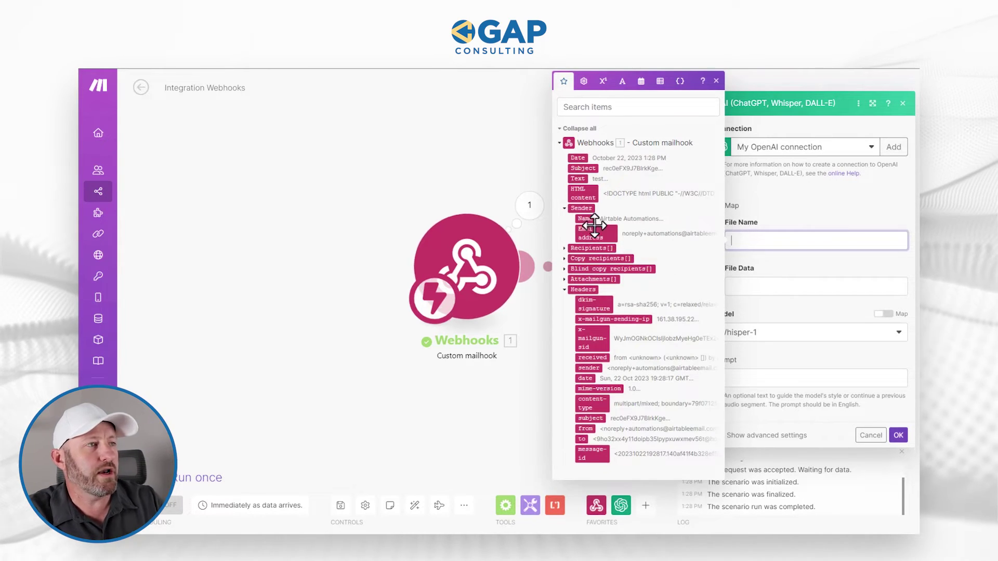
left_click(565, 279)
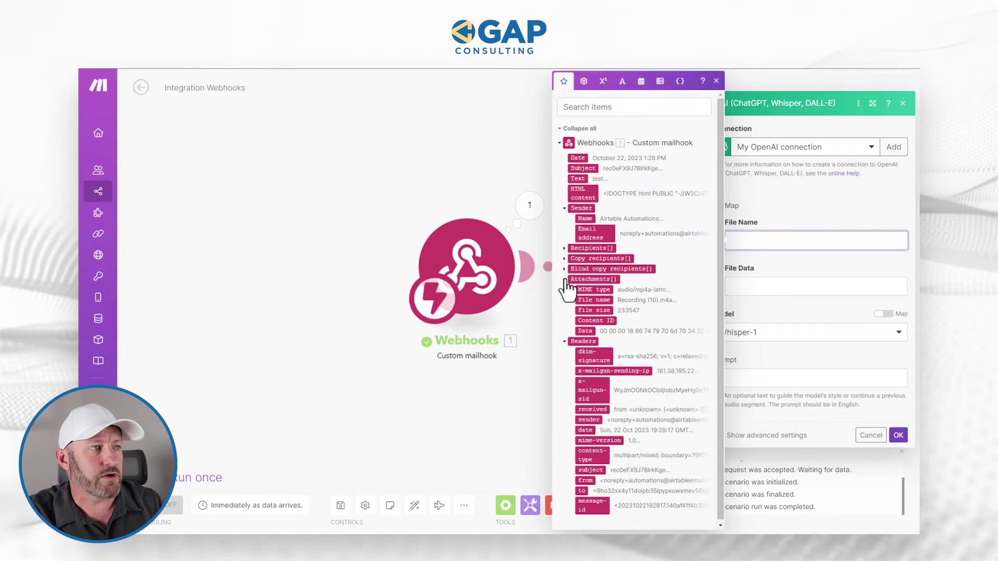
left_click(592, 299)
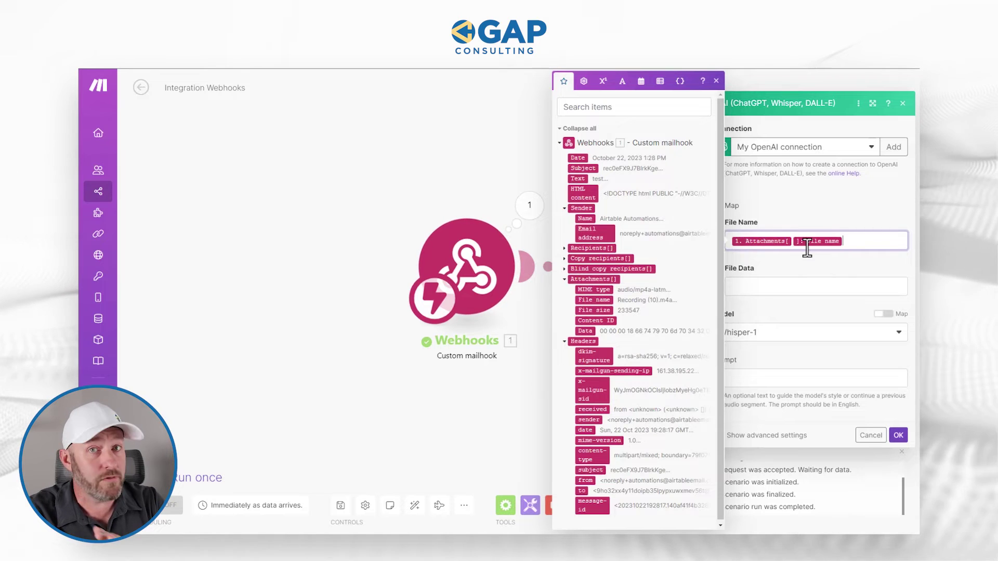
left_click(796, 261)
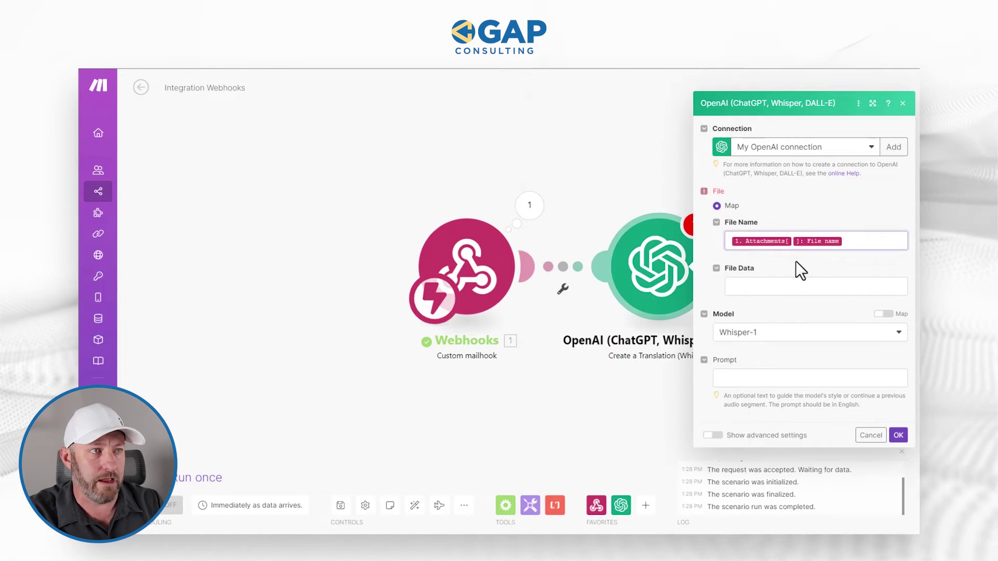
left_click(782, 287)
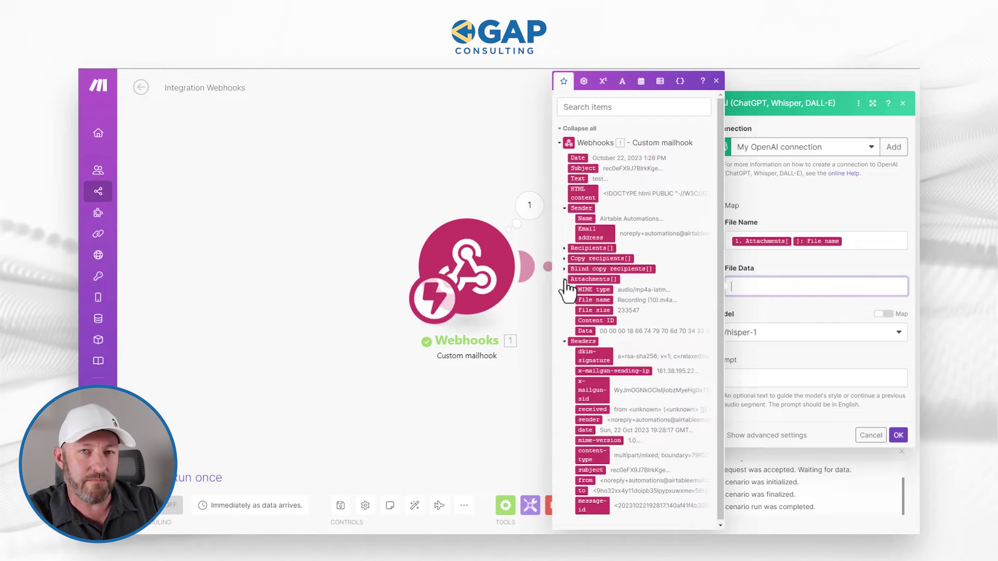
left_click(585, 331)
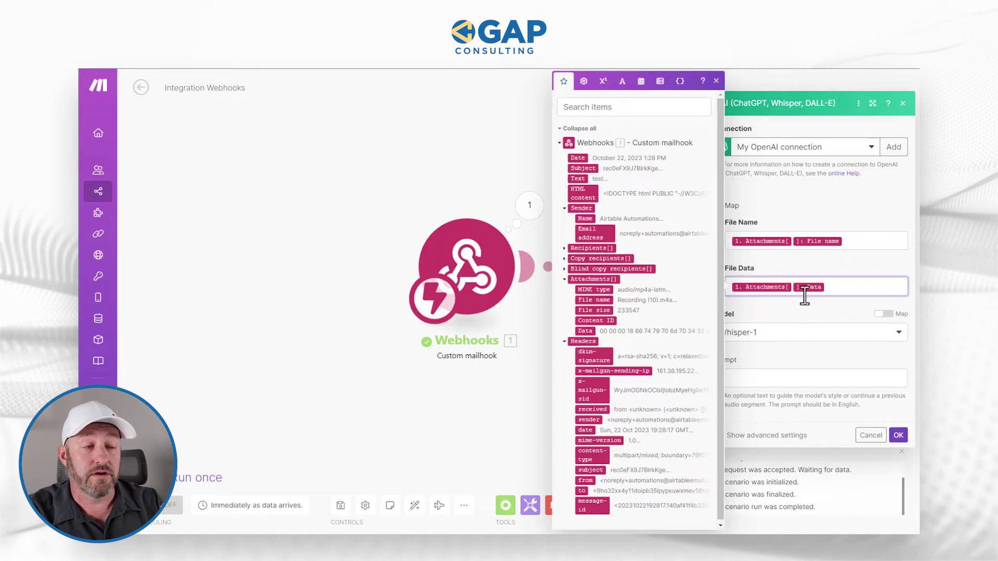
left_click(804, 300)
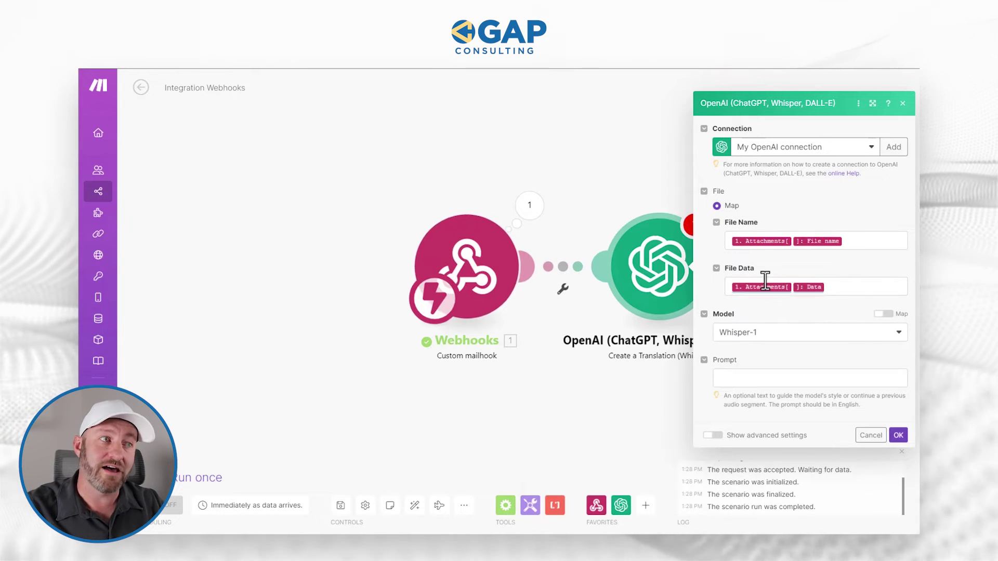
Set the Whisper prompt to "Please translate this to English and do not include the original language in your output." and save the module settings.
left_click(785, 333)
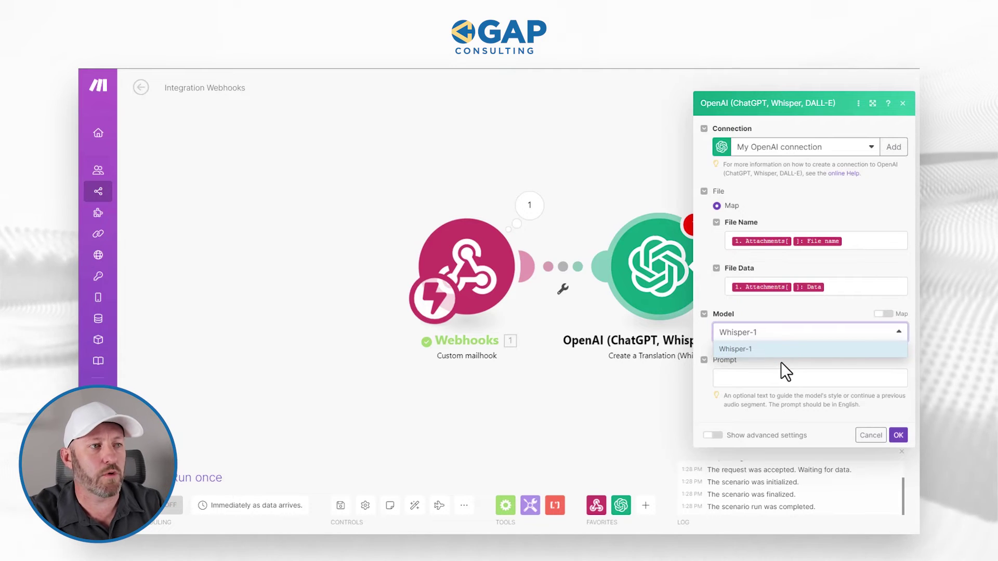
left_click(785, 378)
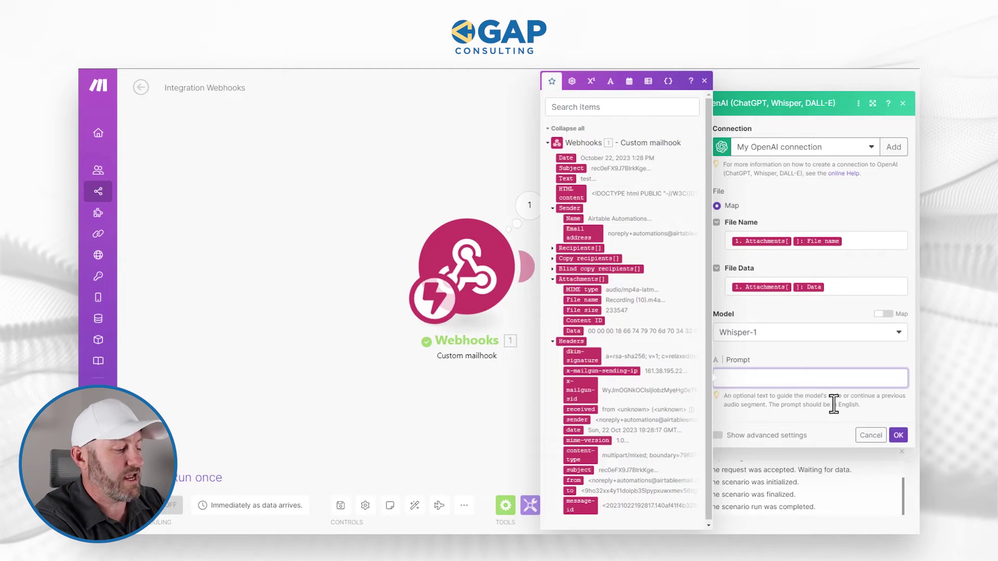
type("tr")
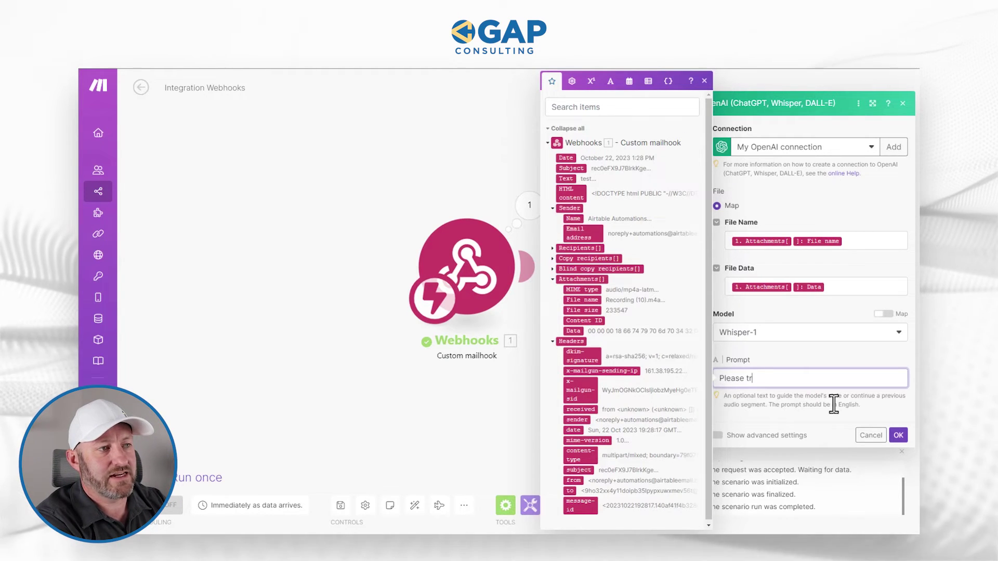
type("anslate this to English")
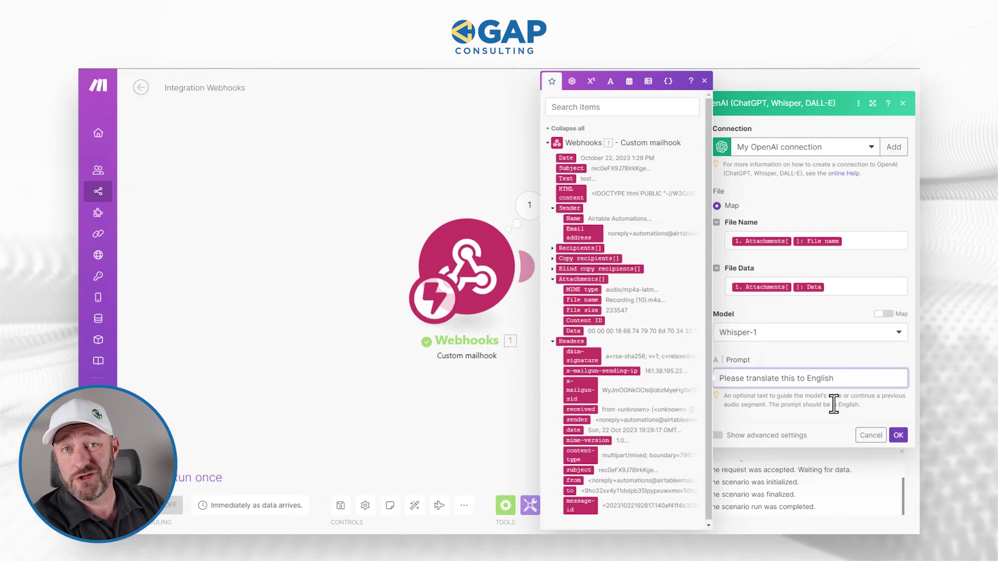
type(" and ")
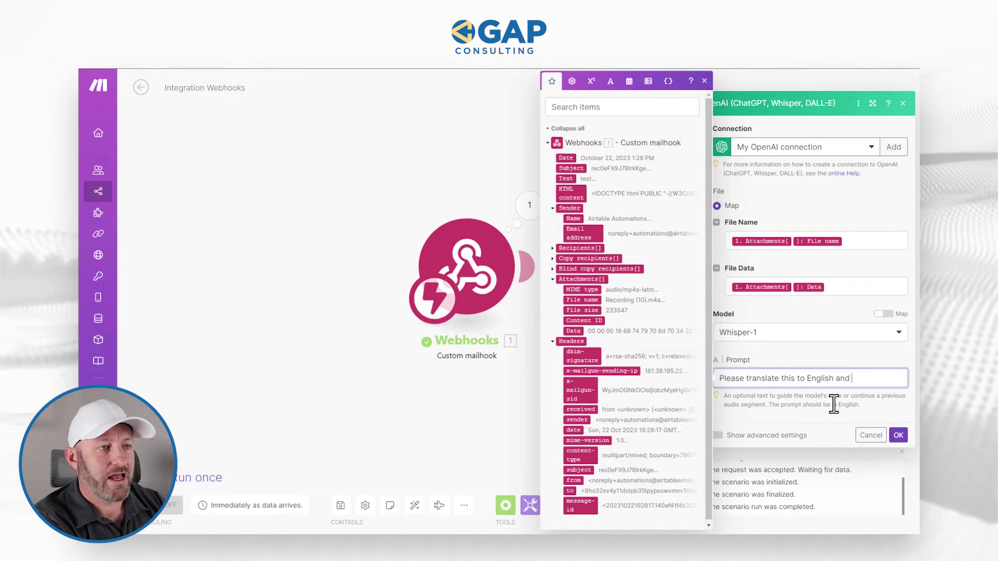
type("do not inlclude ")
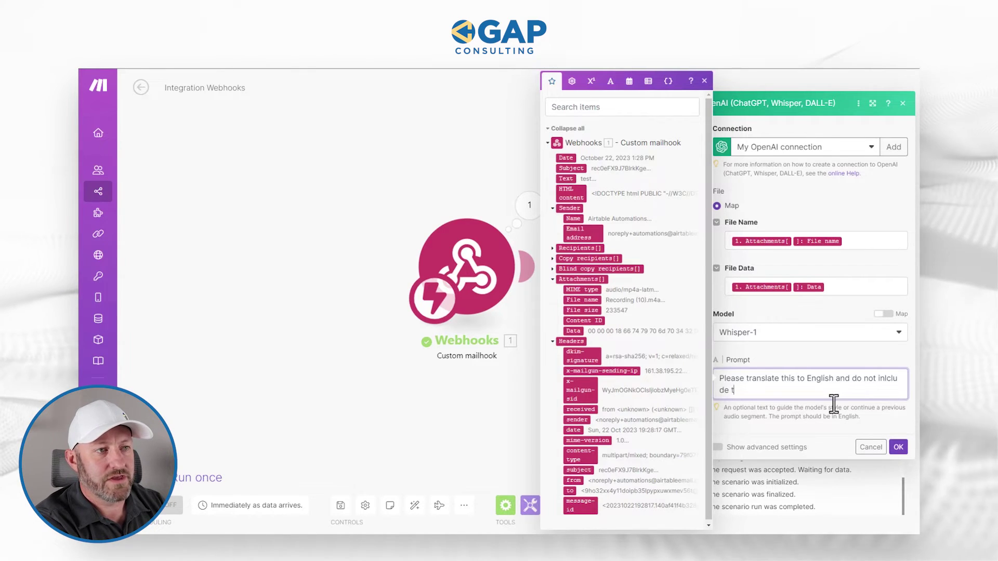
type("the original language")
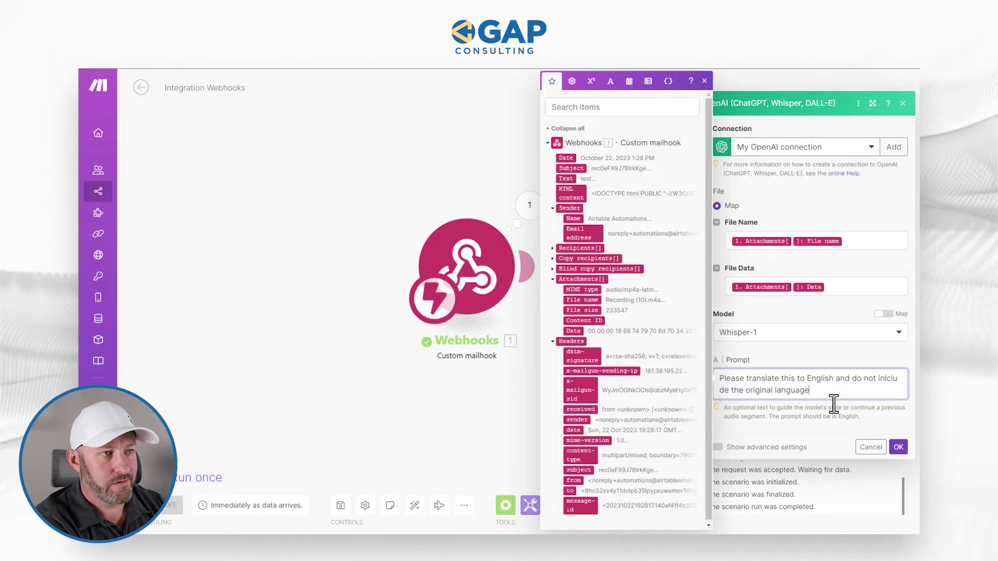
type(" in your output.")
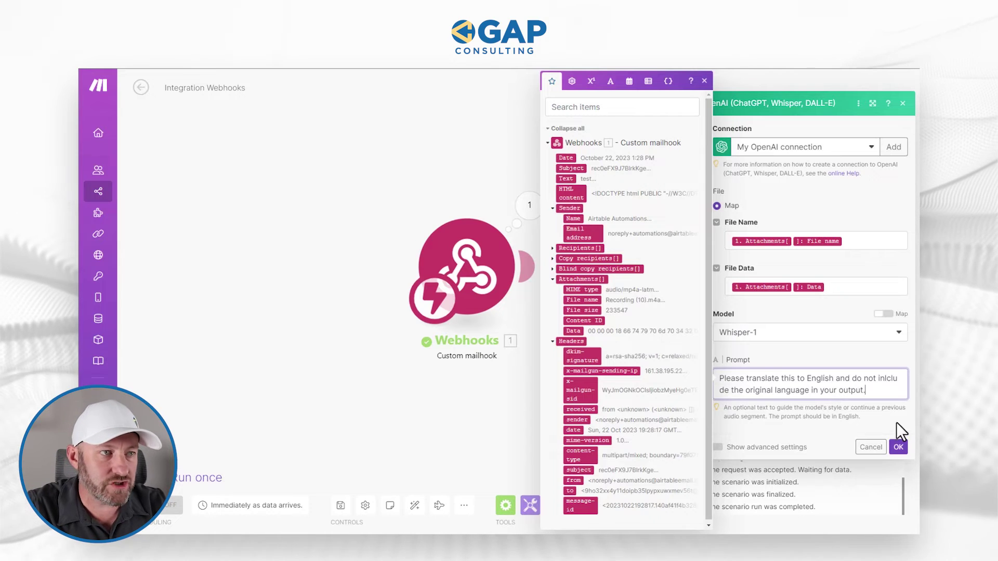
left_click(886, 379)
key("BackSpace")
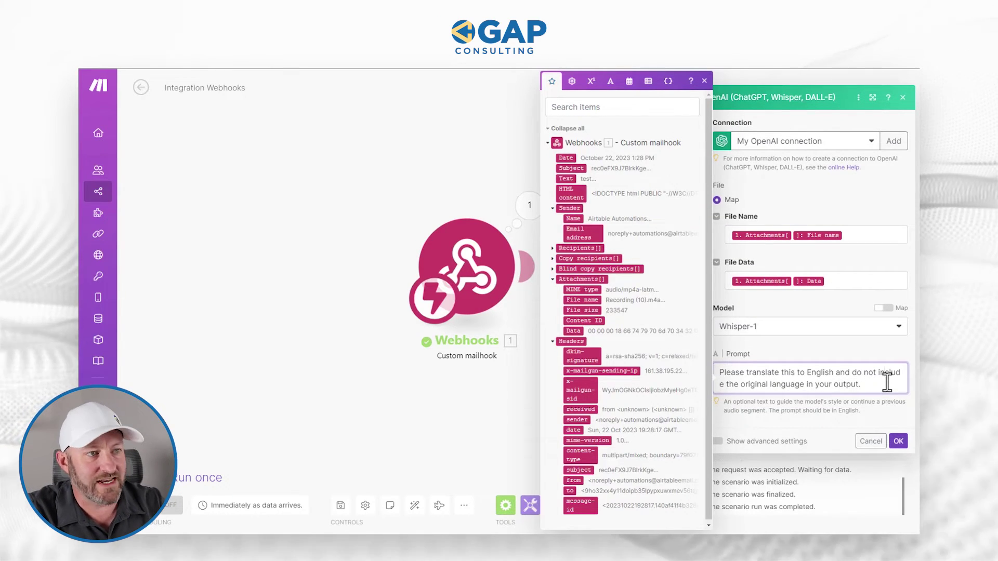
left_click(887, 383)
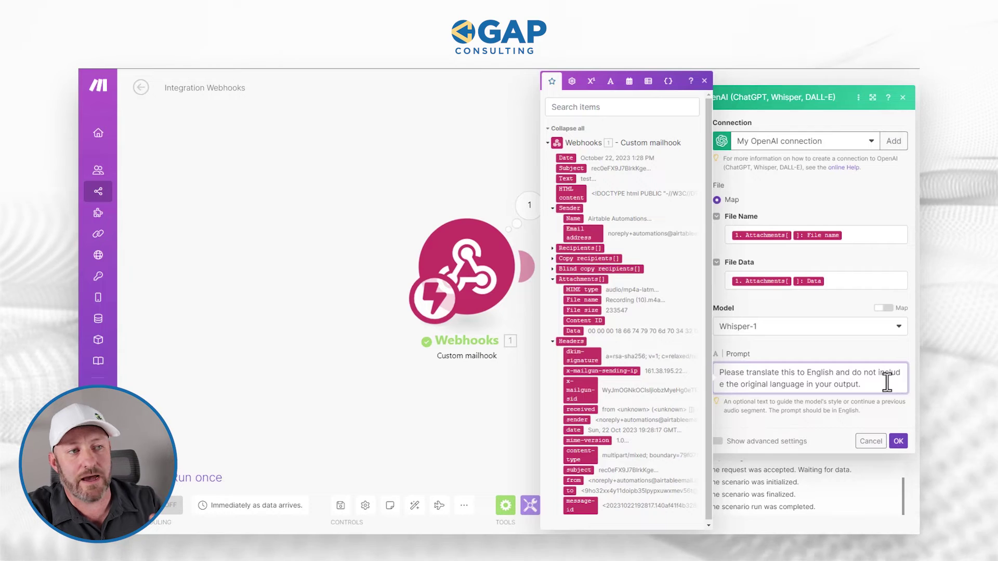
left_click(898, 441)
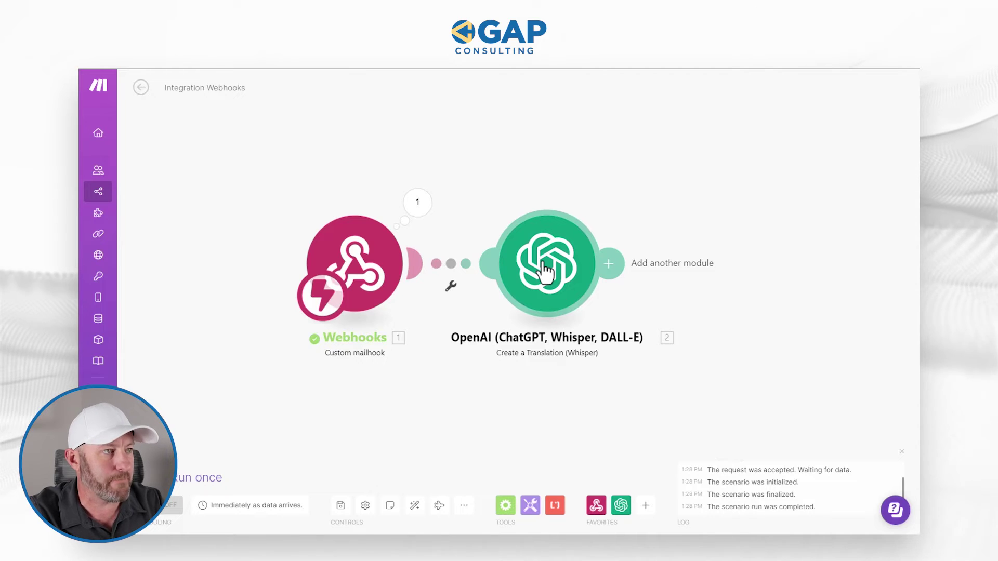
Add an Airtable Upsert a Record module after the Whisper translation module.
left_click(613, 261)
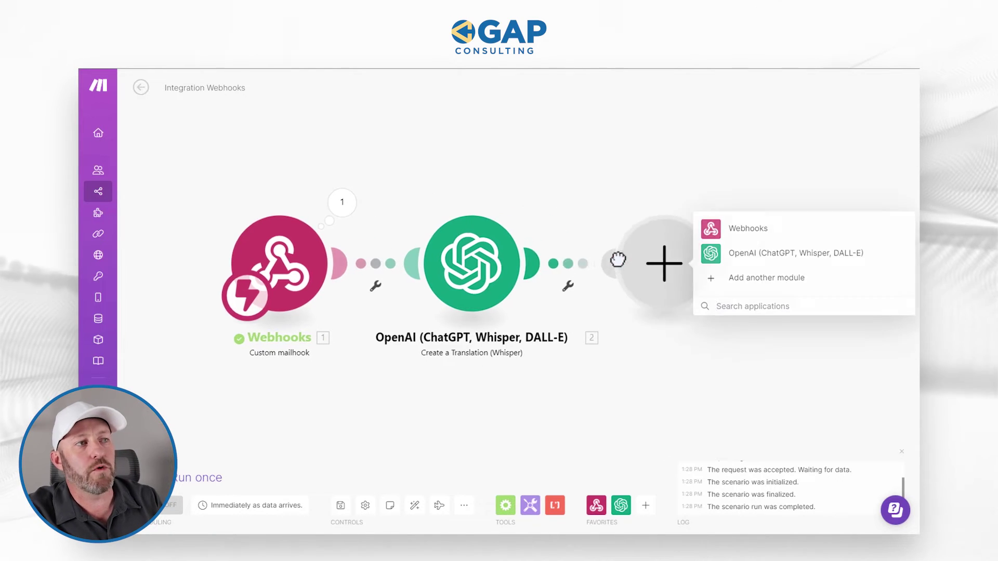
left_click(739, 281)
type("airta")
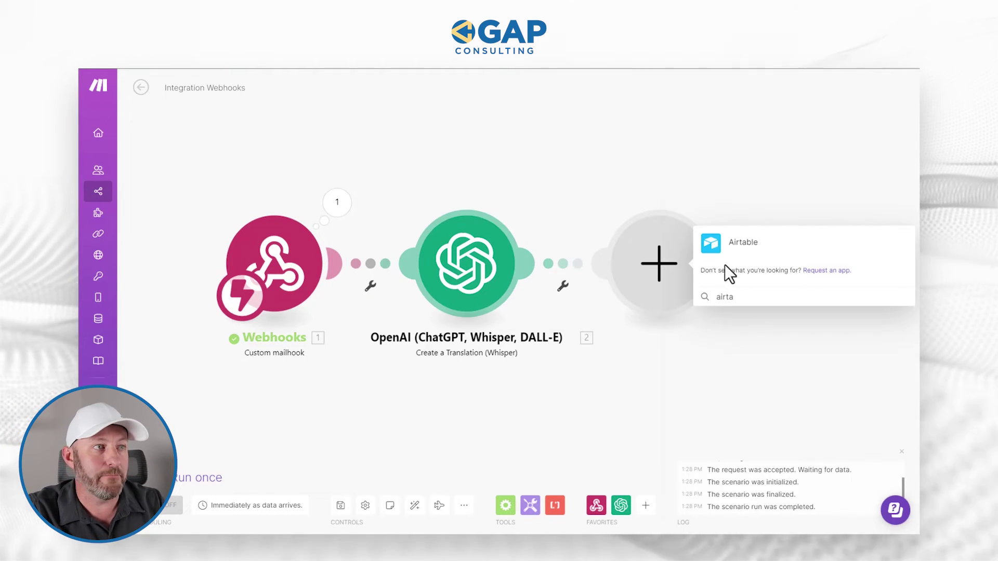
left_click(751, 248)
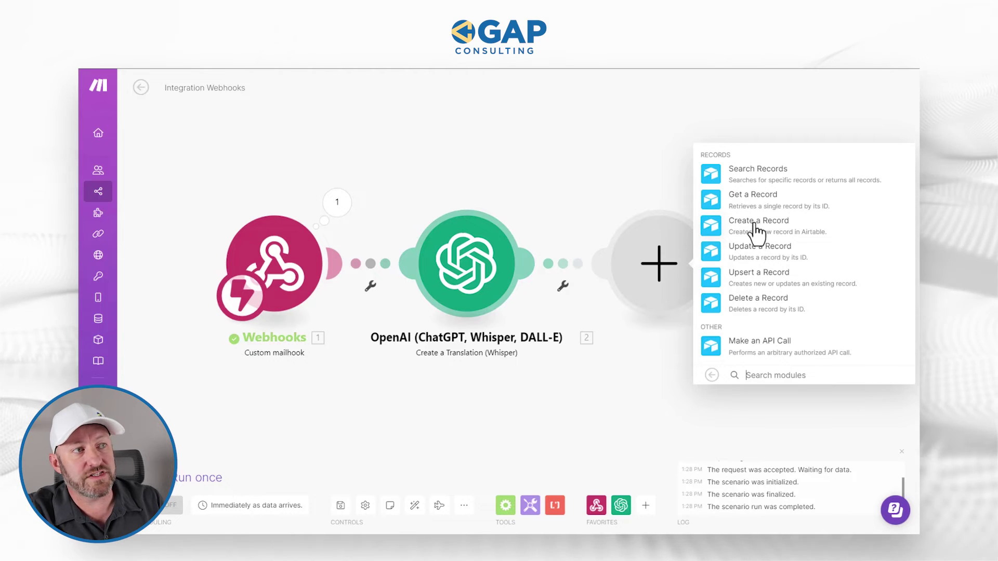
left_click(780, 281)
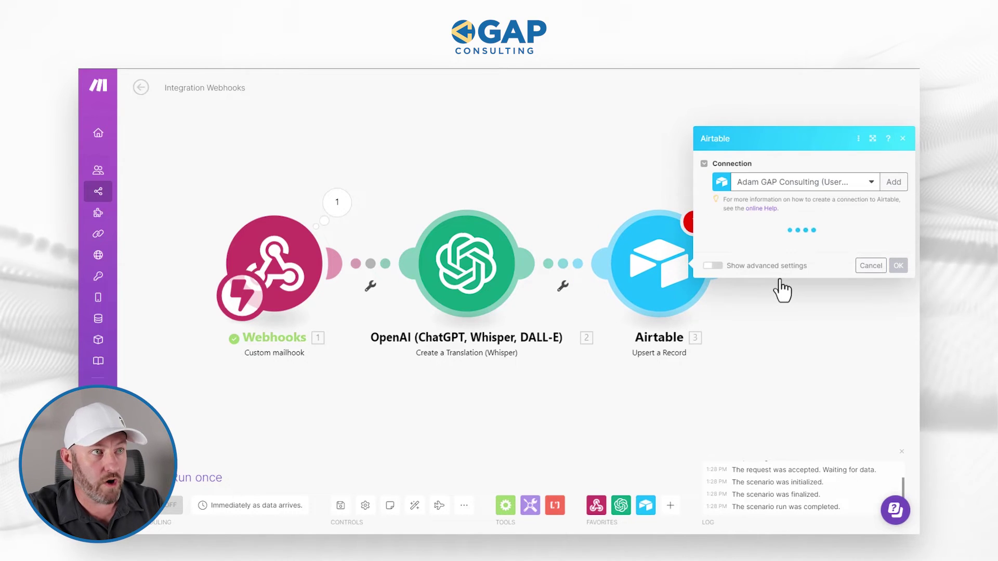
Point the Airtable module to Table 1 of the Whisper base through My Airtable connection, and map Record ID to the mailhook's Subject.
left_click(806, 183)
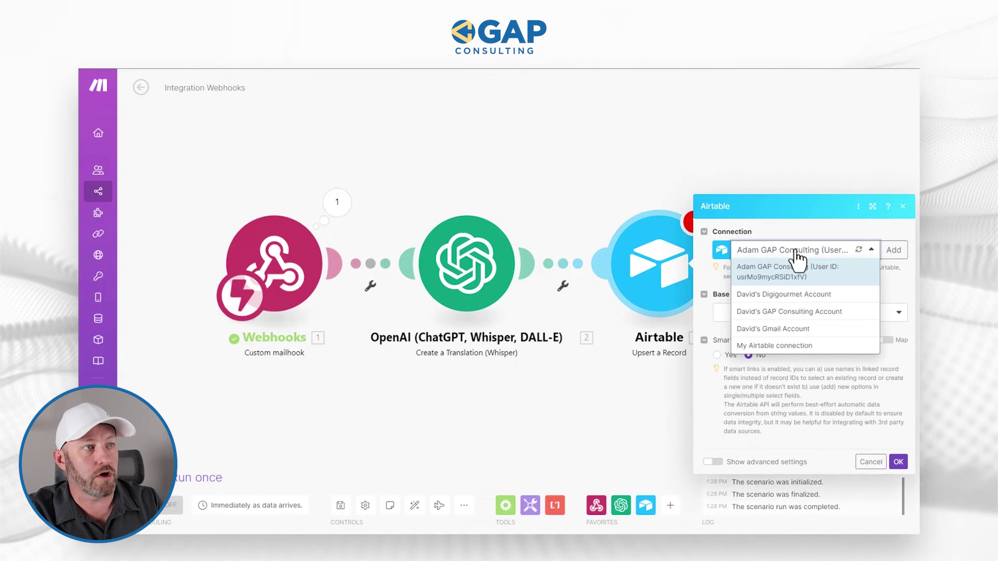
left_click(788, 281)
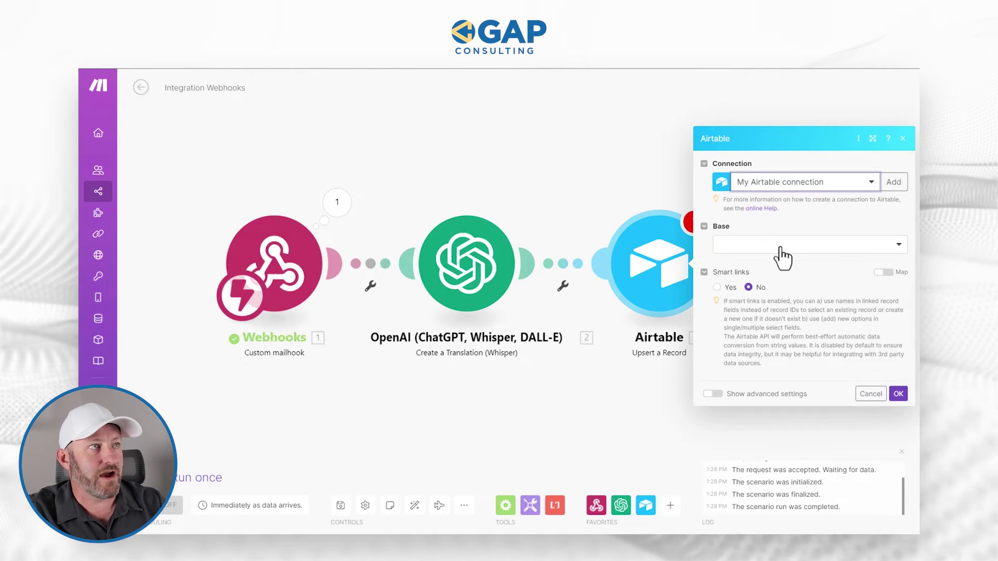
left_click(783, 246)
type("whispe")
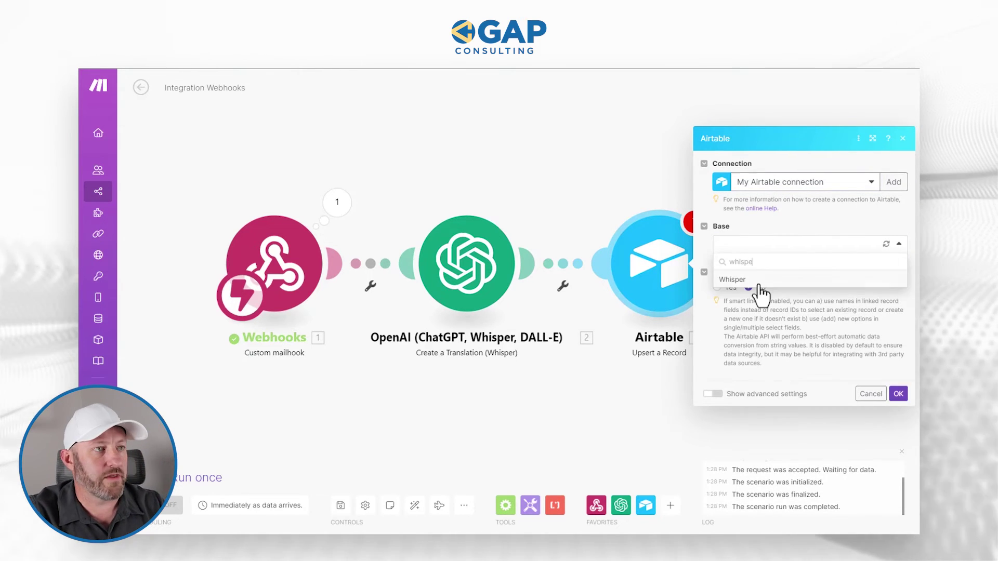
left_click(751, 280)
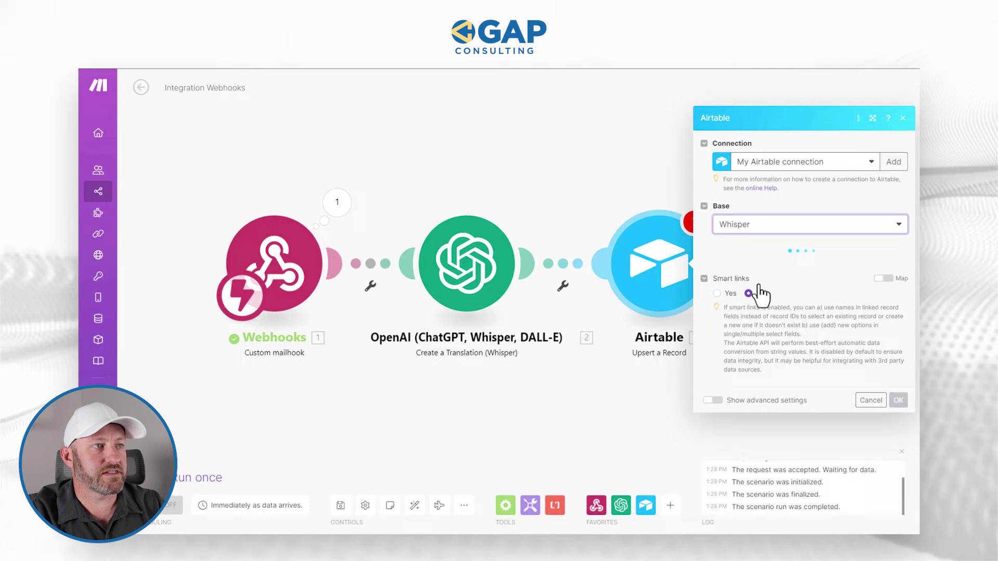
left_click(804, 267)
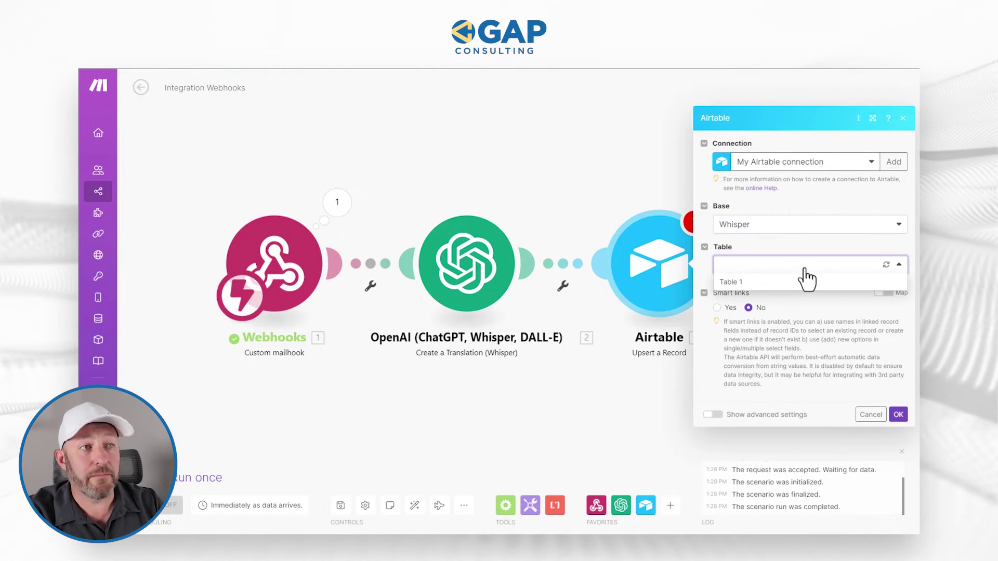
left_click(801, 285)
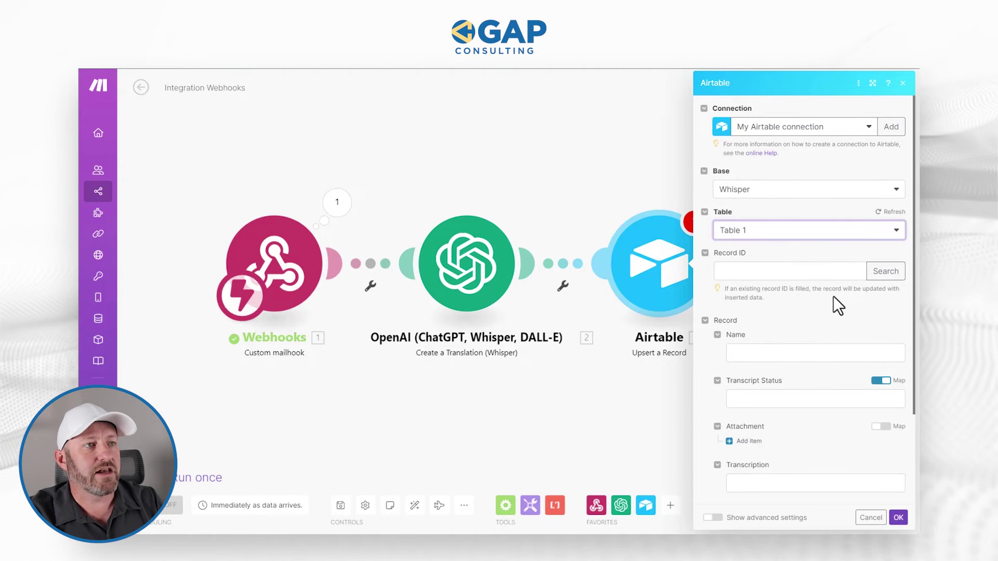
left_click(796, 270)
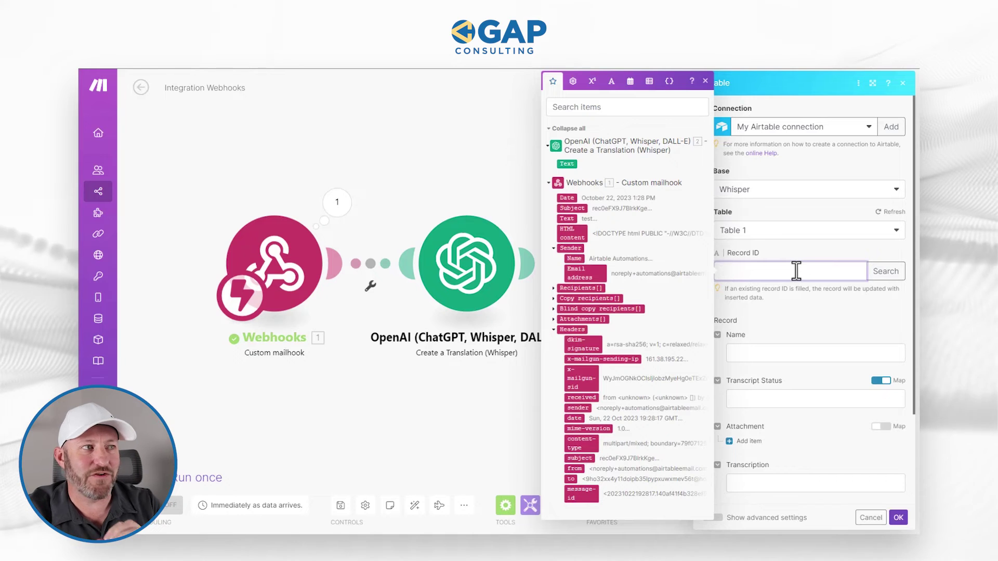
left_click(567, 209)
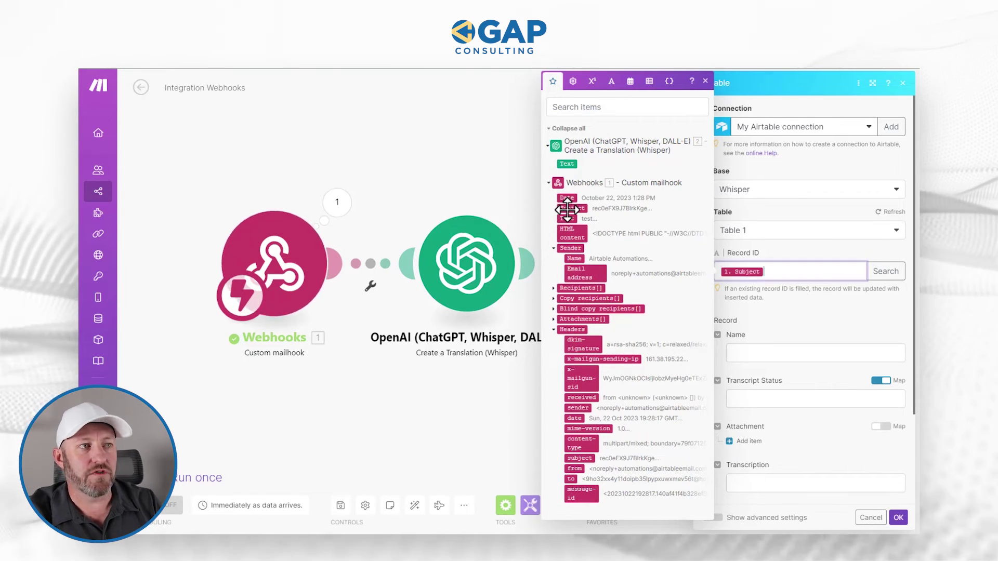
Set the Upsert module's Transcript Status to "Transcript Received", matching the status option used in the Airtable table.
left_click(776, 250)
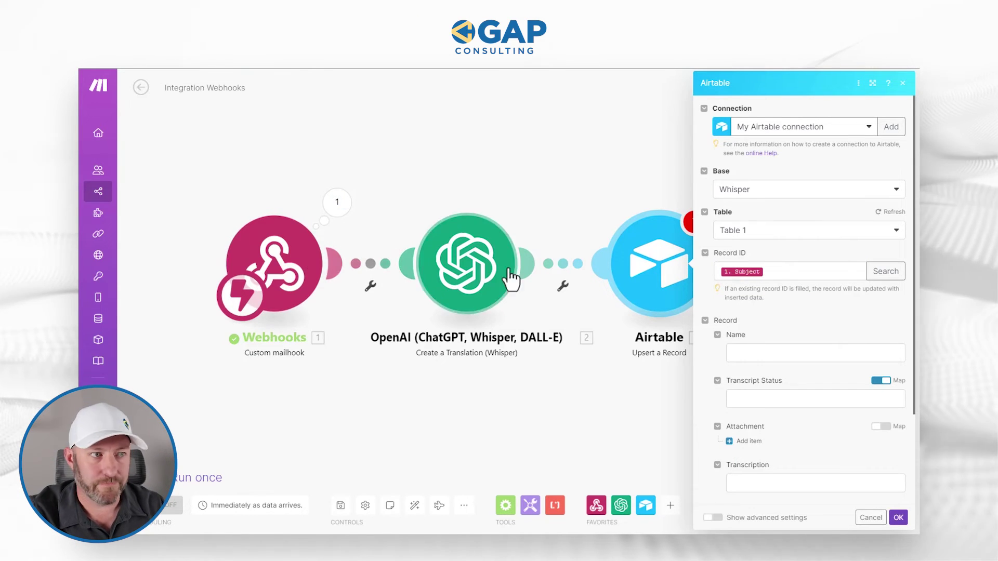
scroll(784, 338, "down", 2)
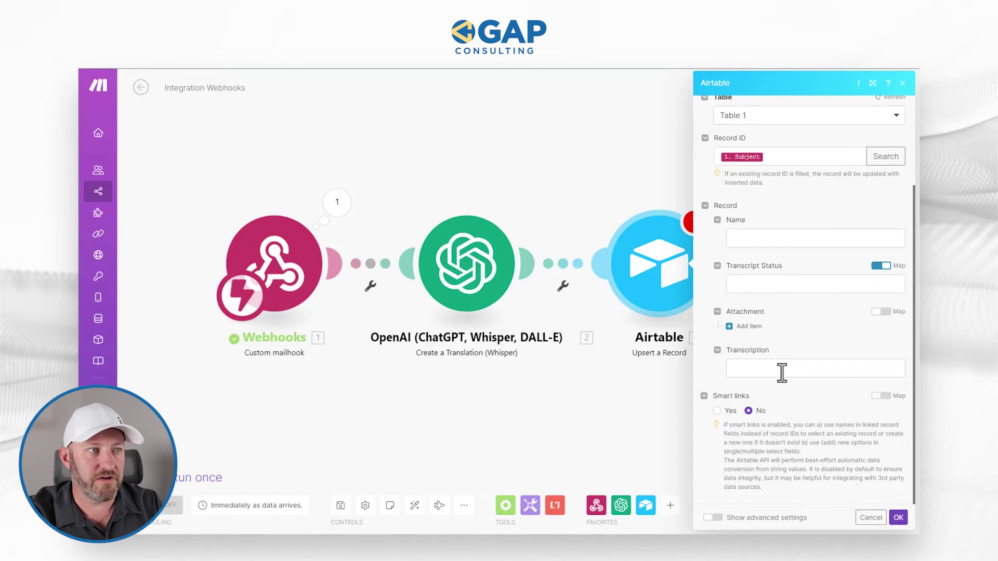
left_click(789, 283)
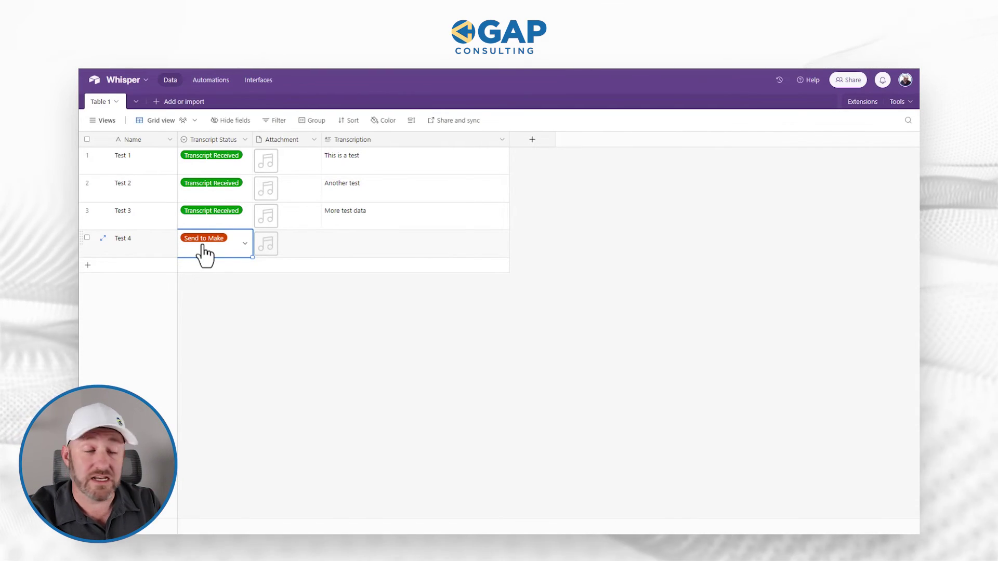
left_click(212, 220)
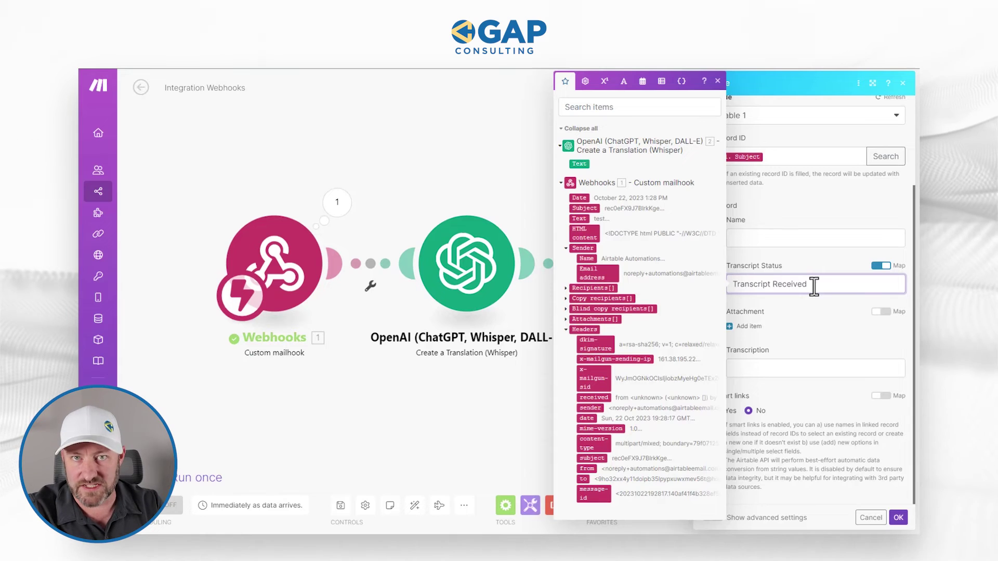
Map the Transcription field to the Text output of the Whisper translation and save the Upsert module's settings.
left_click(824, 374)
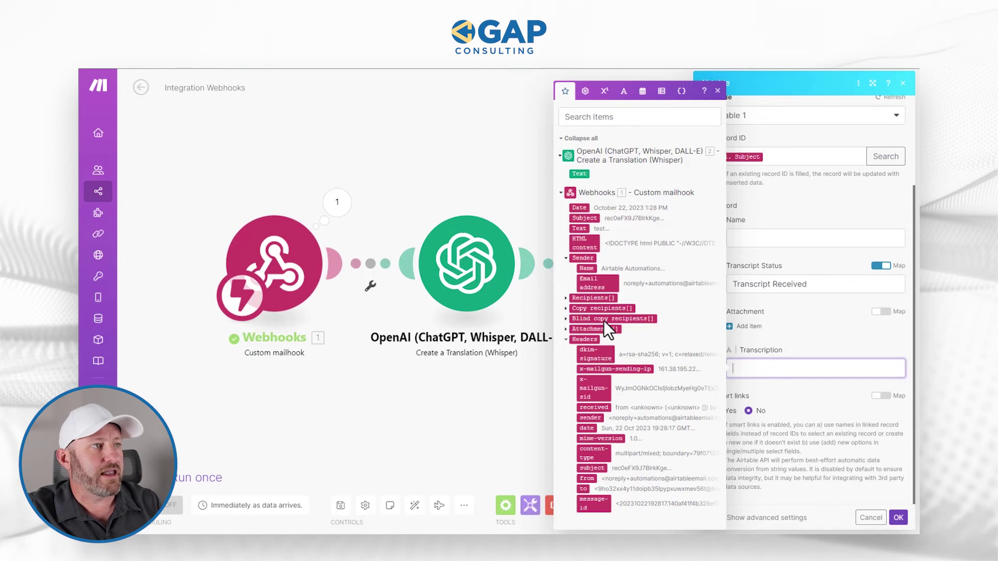
left_click(576, 174)
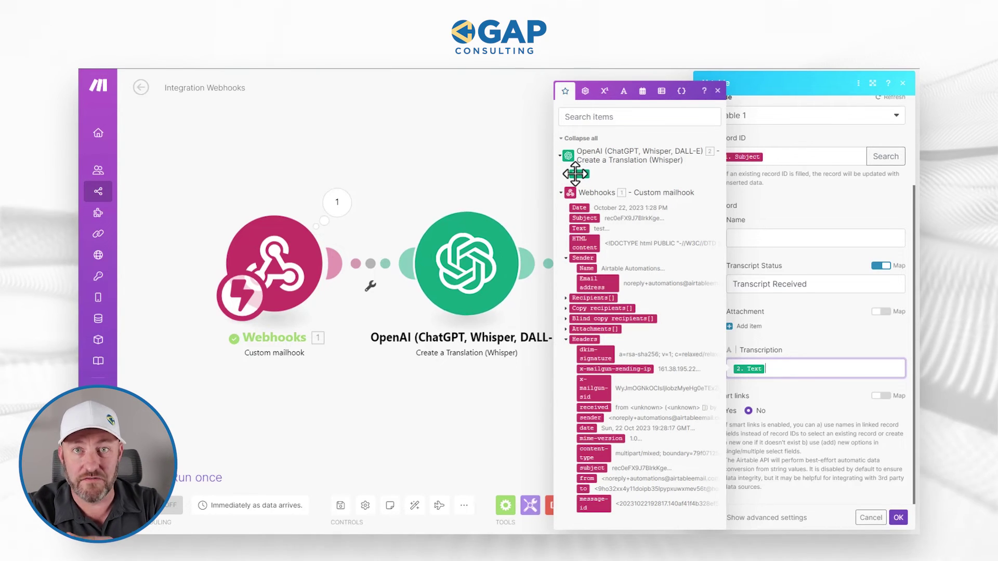
left_click(813, 332)
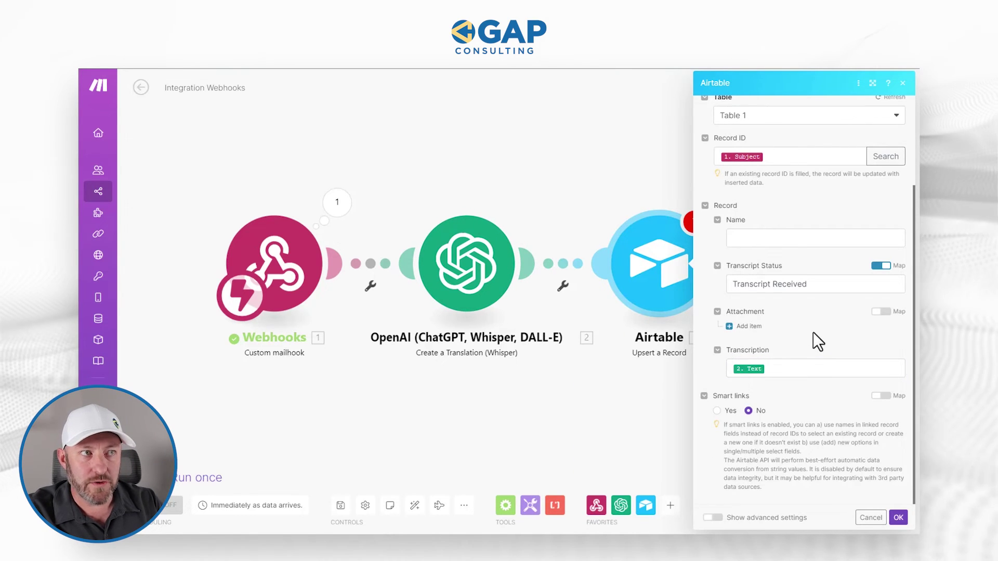
scroll(802, 341, "up", 1)
scroll(803, 341, "down", 1)
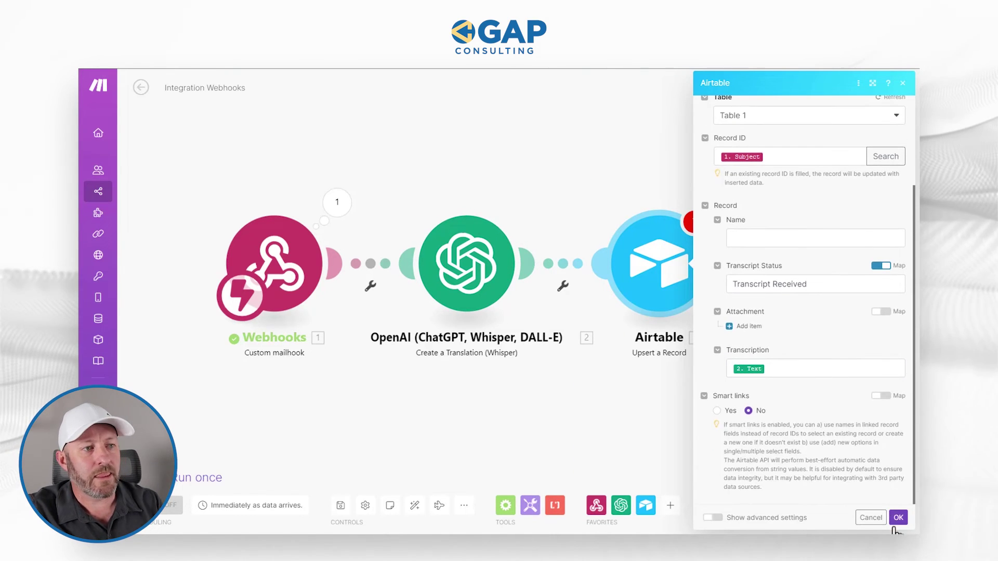
left_click(898, 518)
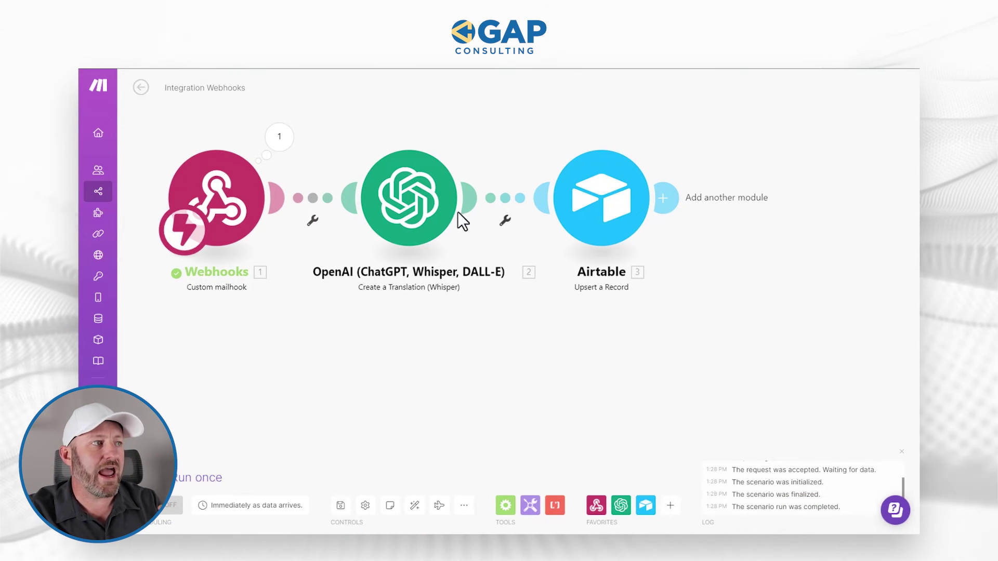
Add an error handler to the OpenAI Whisper module that uses Airtable's Update a Record.
right_click(411, 212)
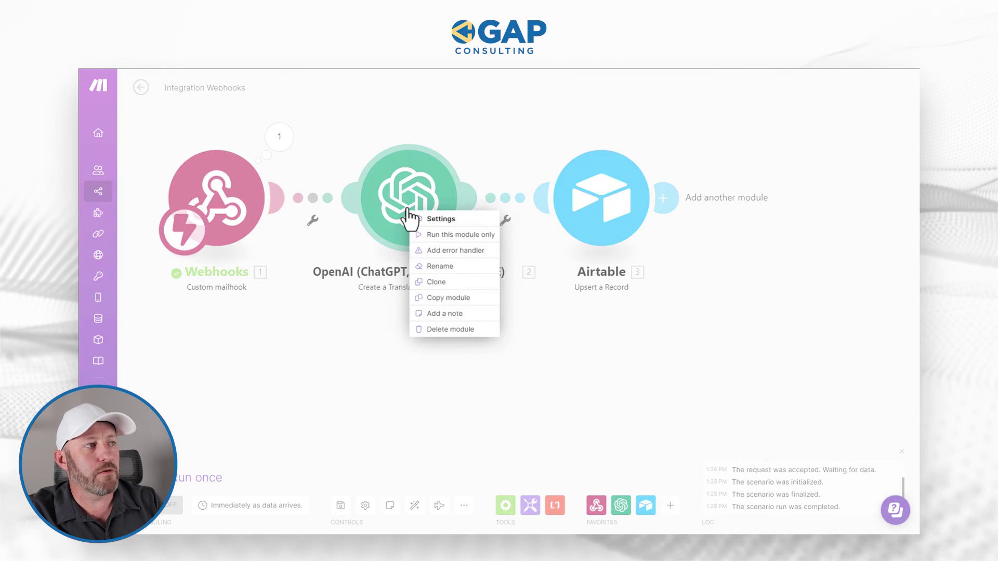
left_click(436, 251)
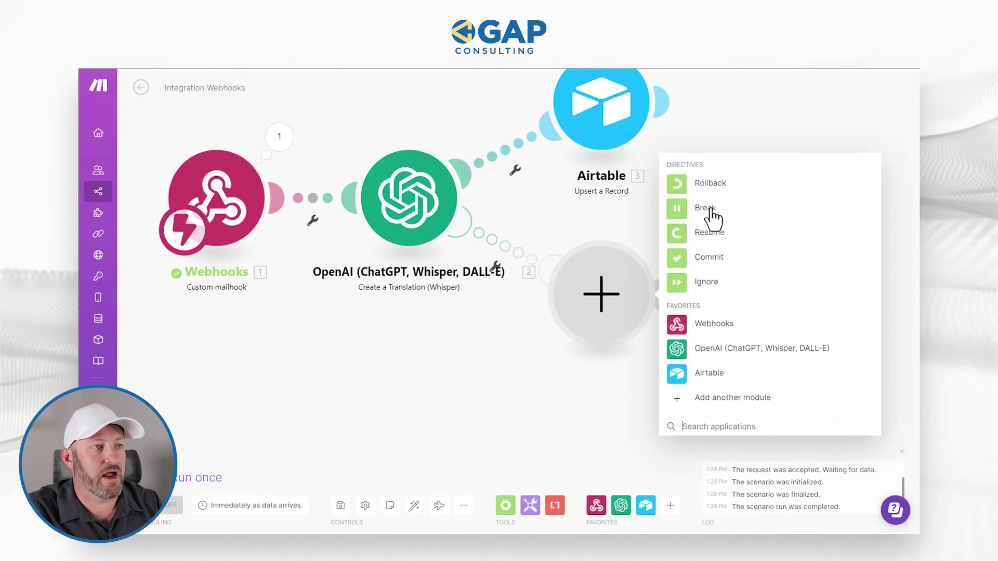
left_click(716, 379)
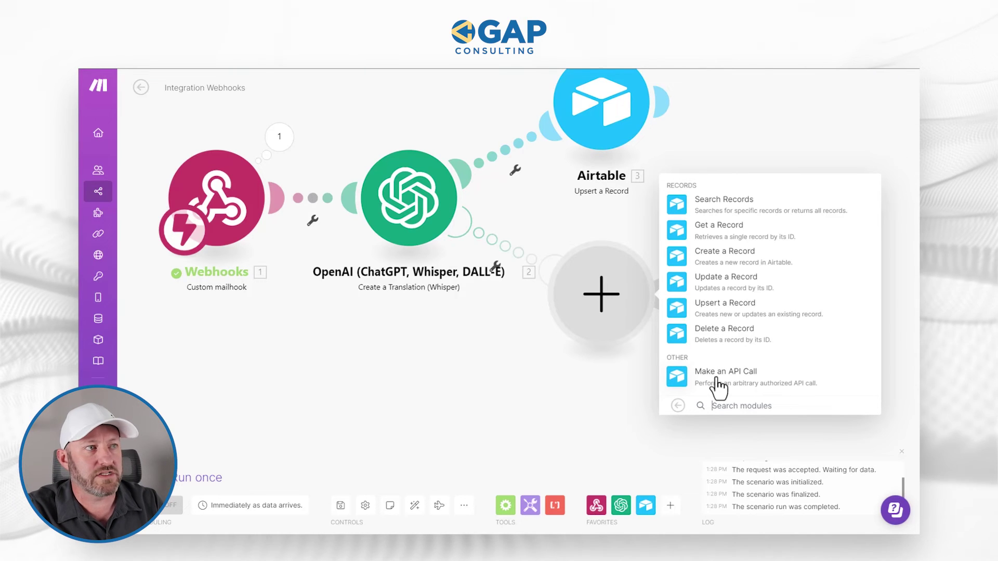
left_click(731, 285)
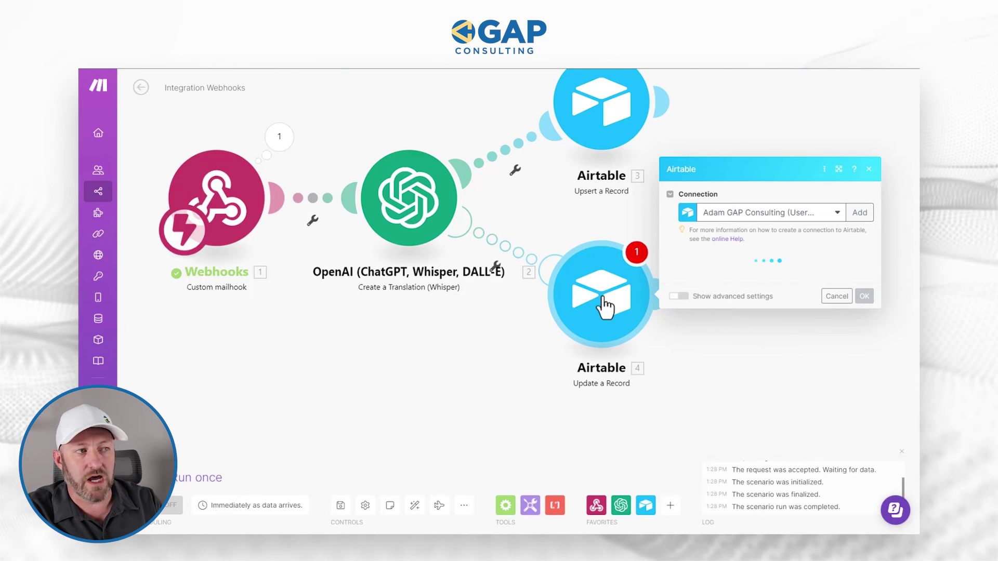
Point the error handler's Airtable module to Table 1 of the Whisper base through My Airtable connection.
left_click(764, 218)
left_click(749, 312)
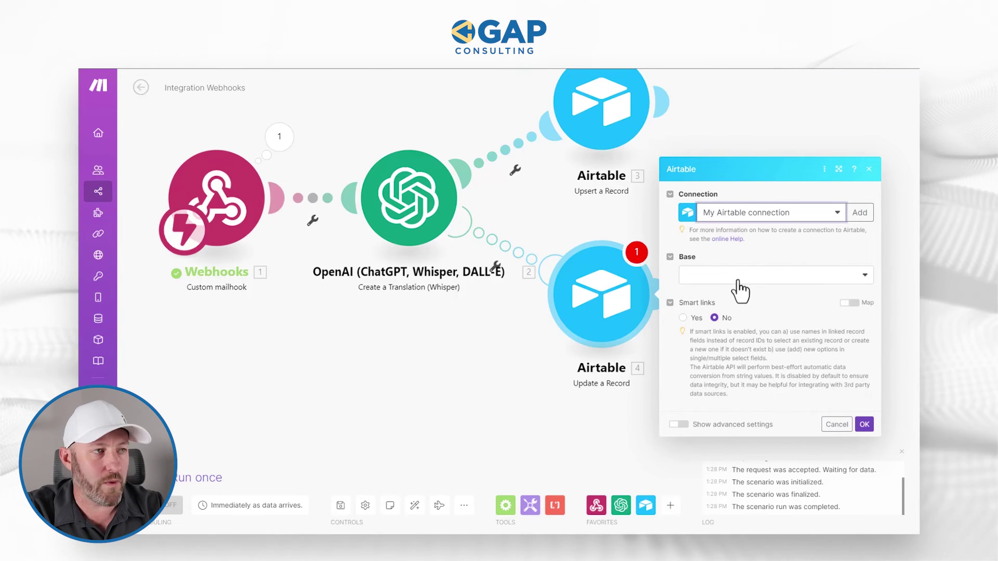
left_click(738, 281)
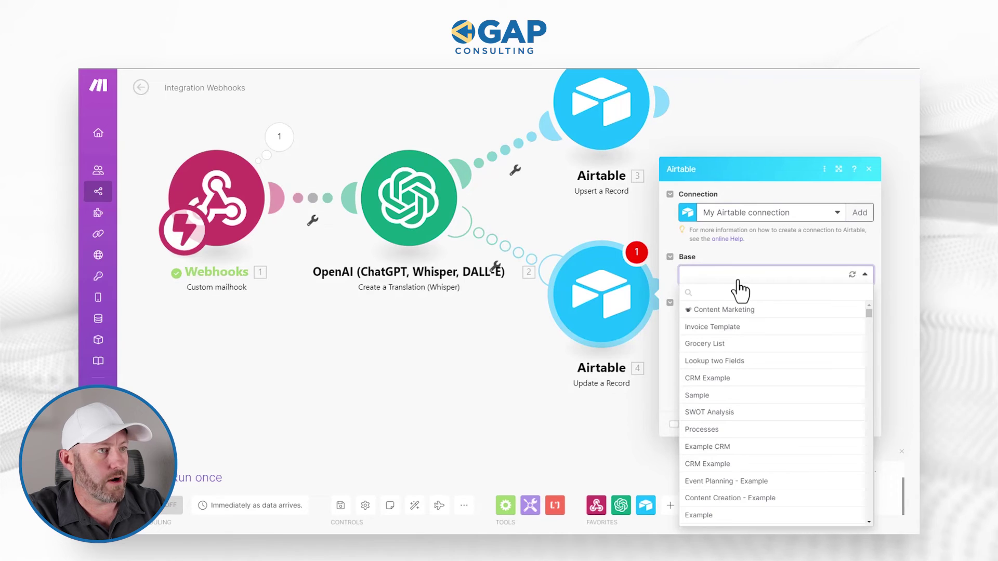
type("whis")
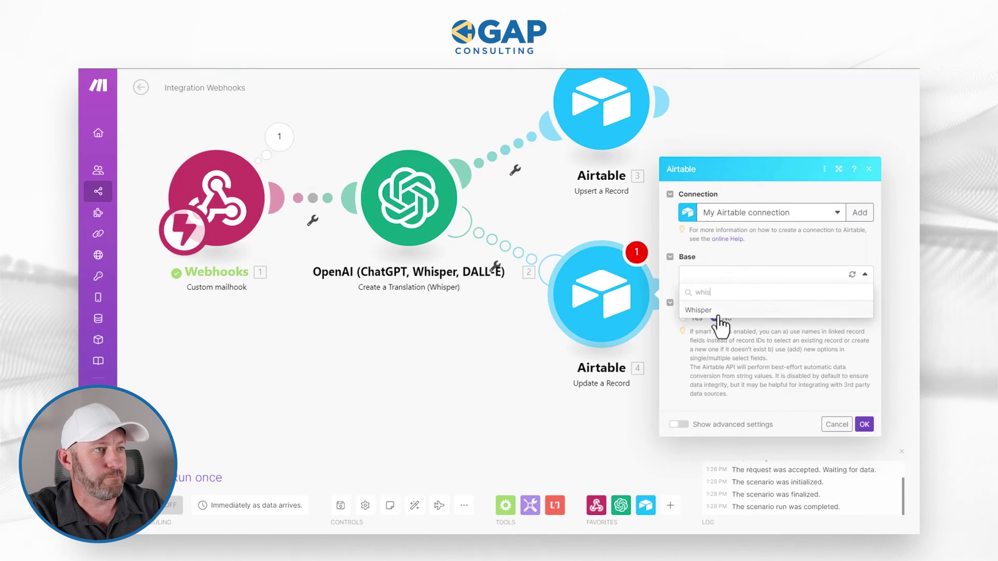
left_click(719, 314)
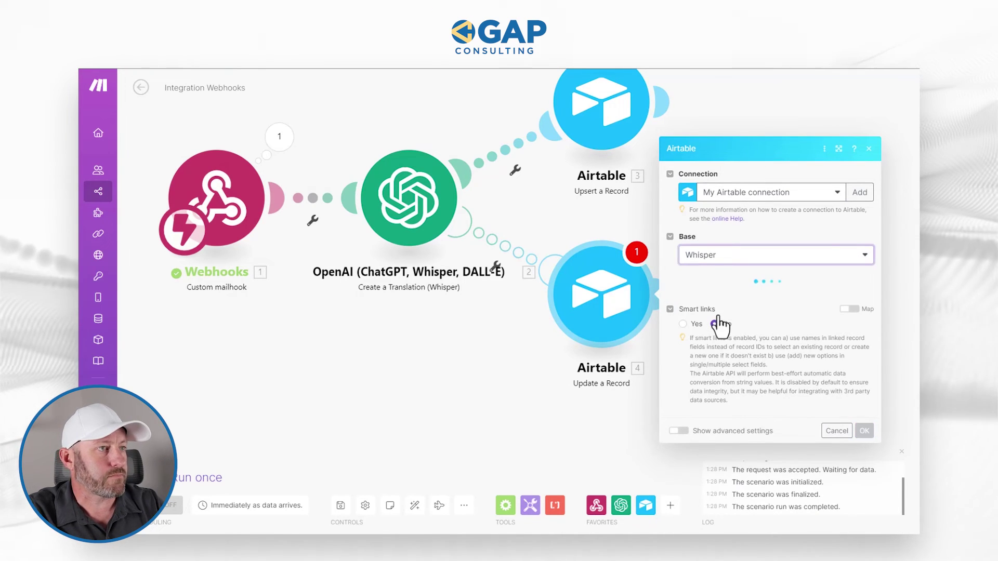
left_click(721, 296)
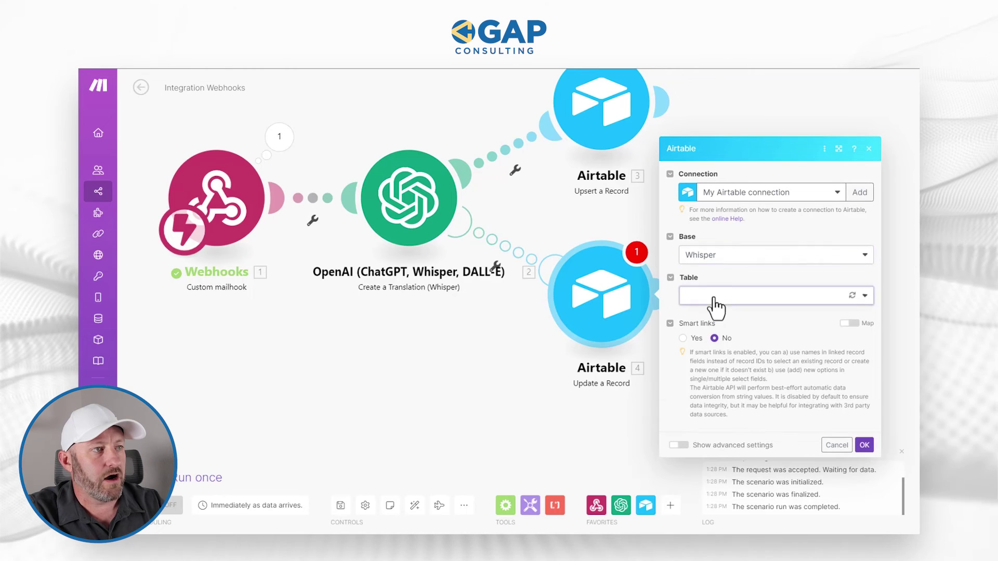
left_click(710, 315)
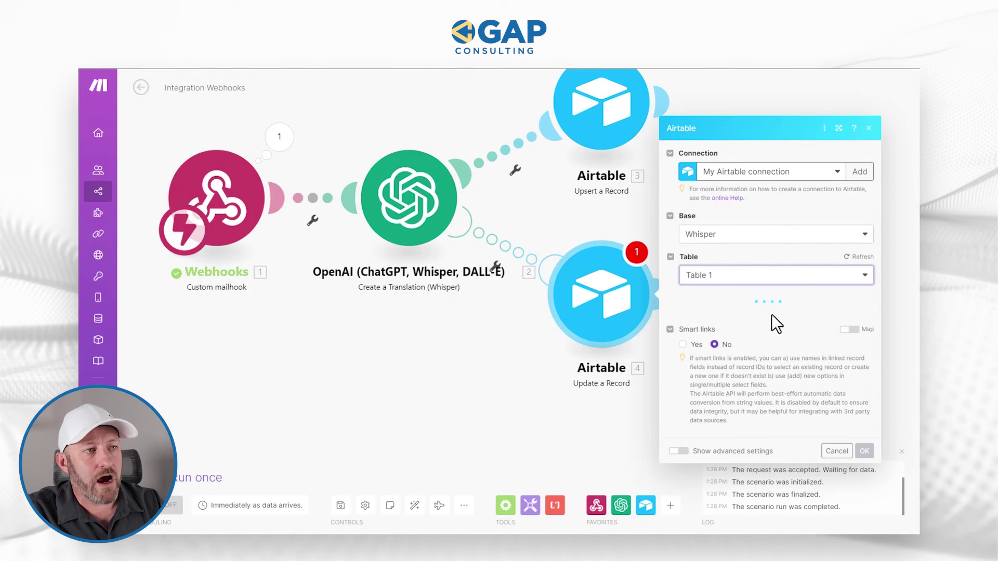
Map the Record ID of the Update a Record module to the mailhook's Subject.
left_click(723, 272)
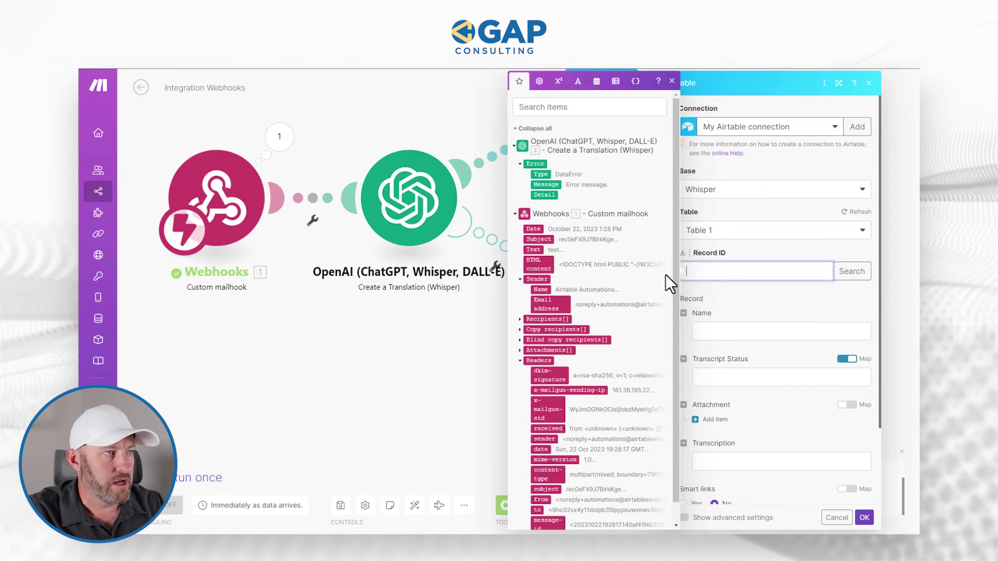
left_click(546, 239)
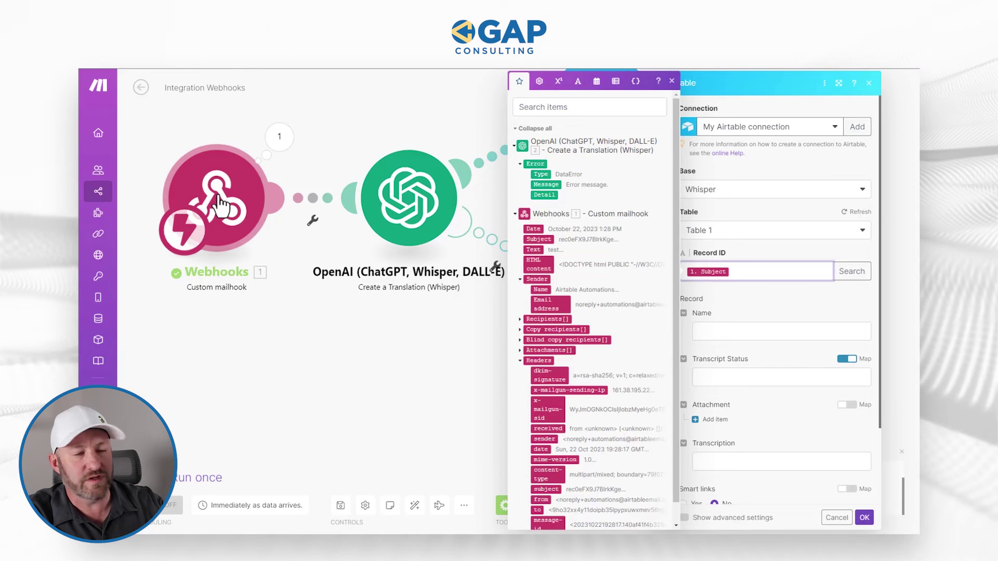
left_click(722, 288)
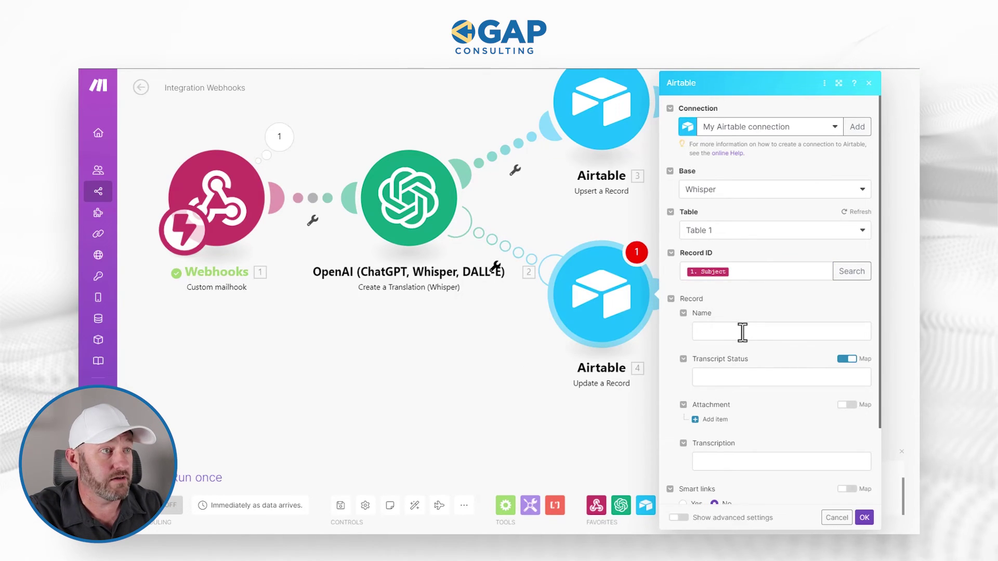
Set Transcript Status to "Error" in the Update a Record module, leaving Transcription empty, and save the module's settings.
scroll(747, 378, "down", 3)
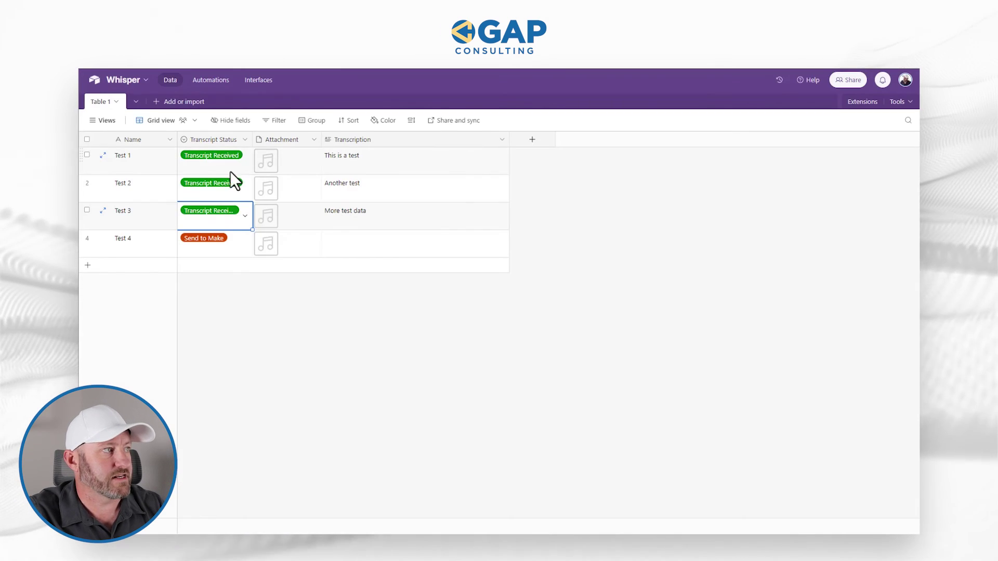
left_click(216, 213)
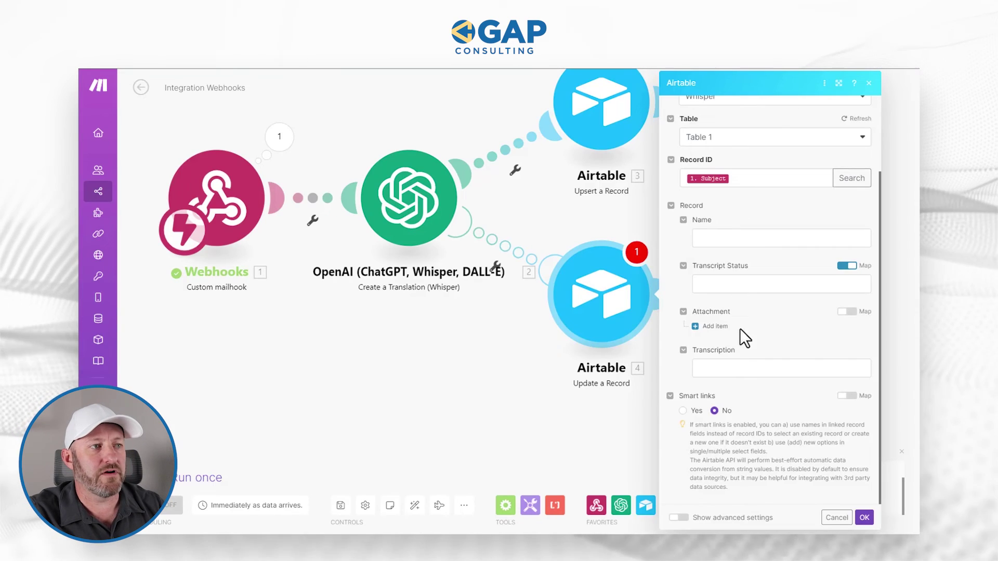
left_click(735, 368)
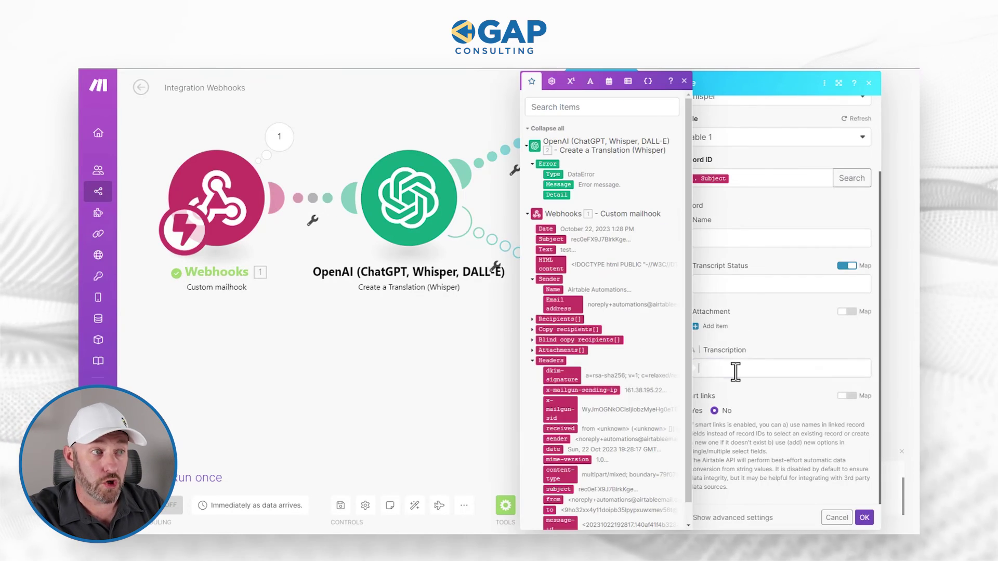
type("E")
key("BackSpace")
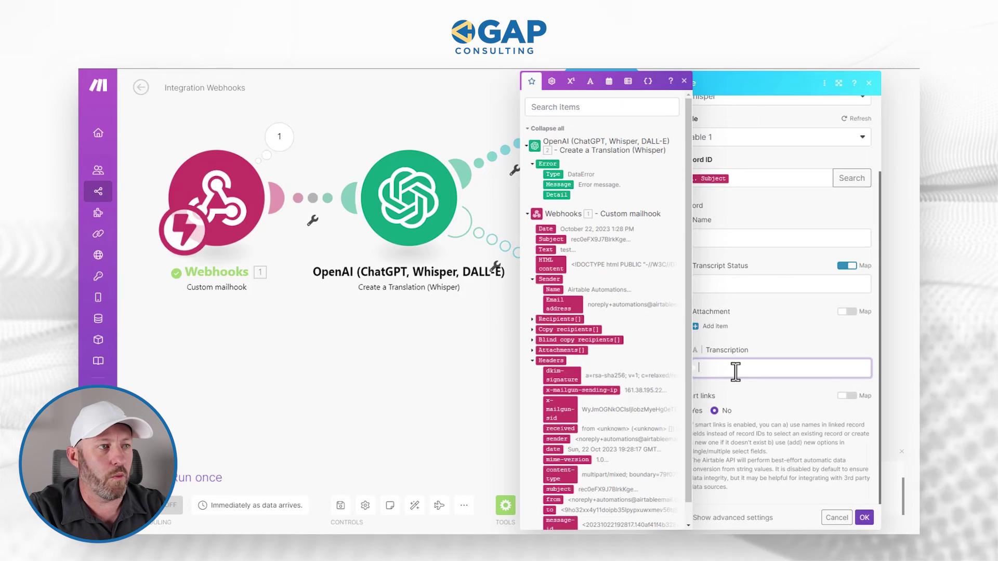
left_click(722, 284)
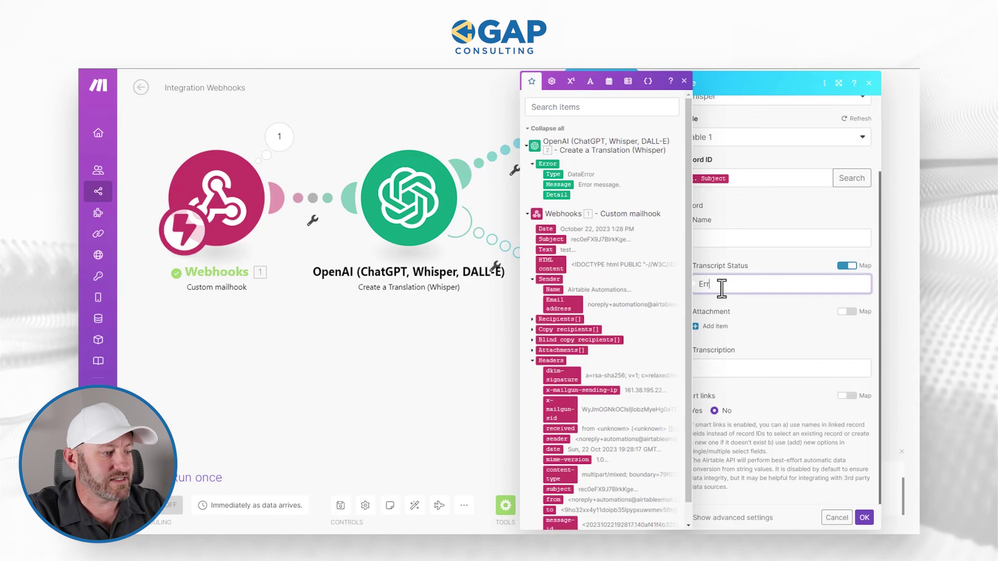
type("Error")
left_click(747, 305)
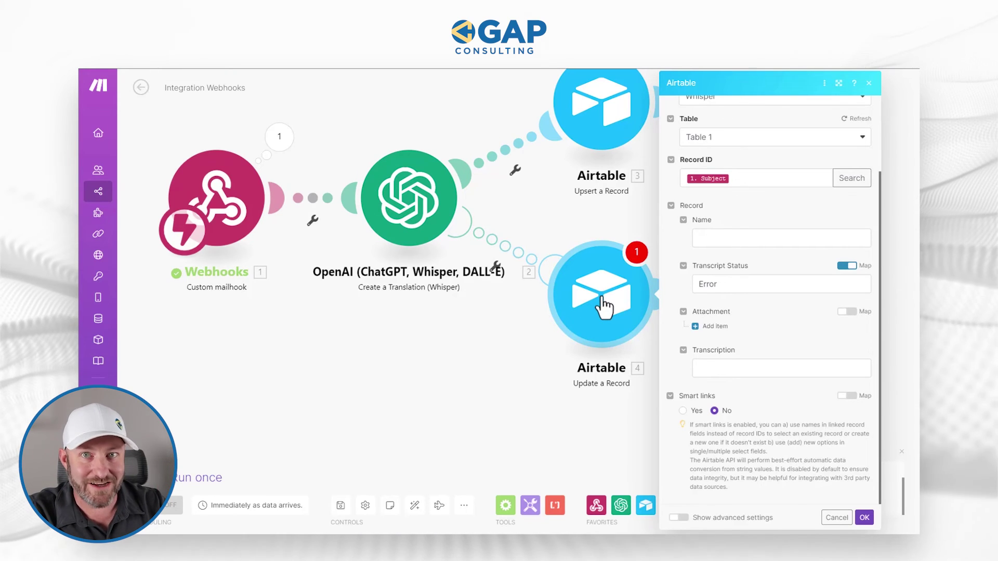
left_click(864, 519)
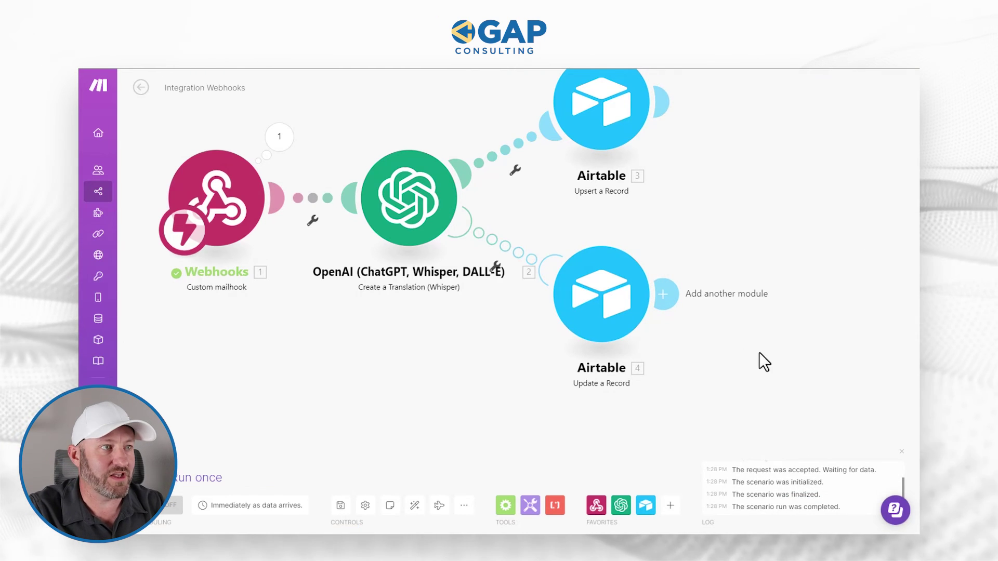
Save the scenario and rename it "Translation from Whisper".
left_click_drag(759, 351, 773, 399)
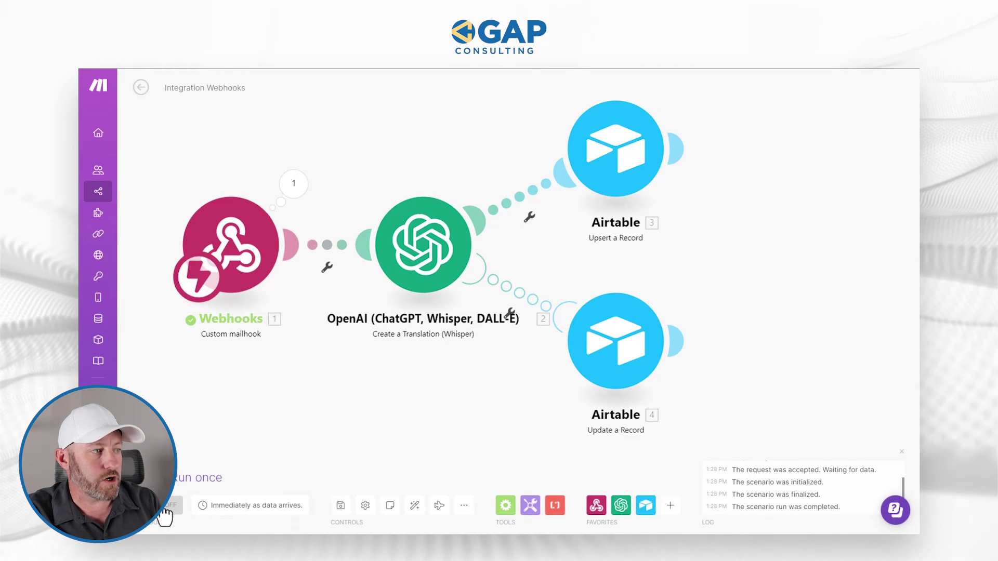
left_click(341, 506)
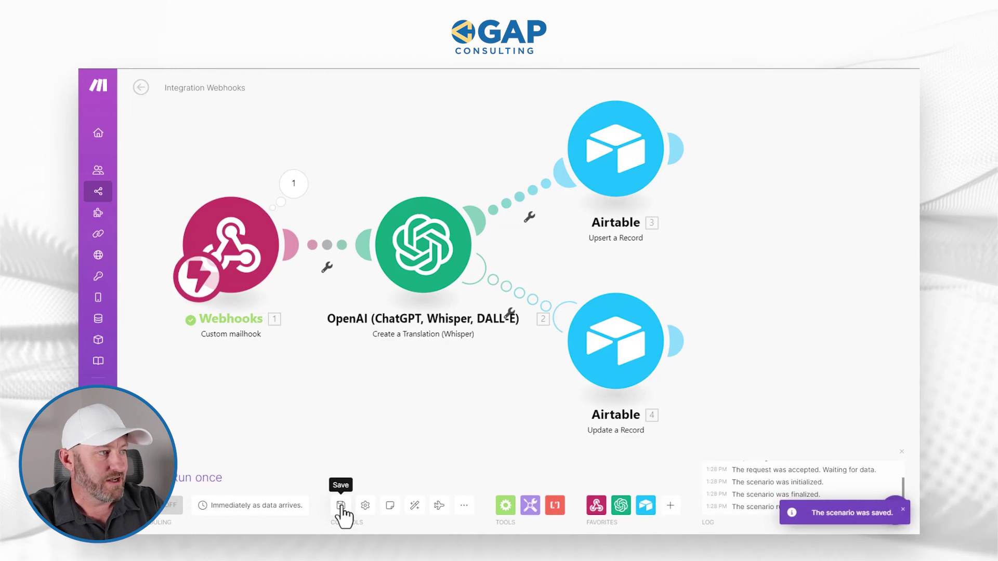
left_click(193, 88)
key("BackSpace")
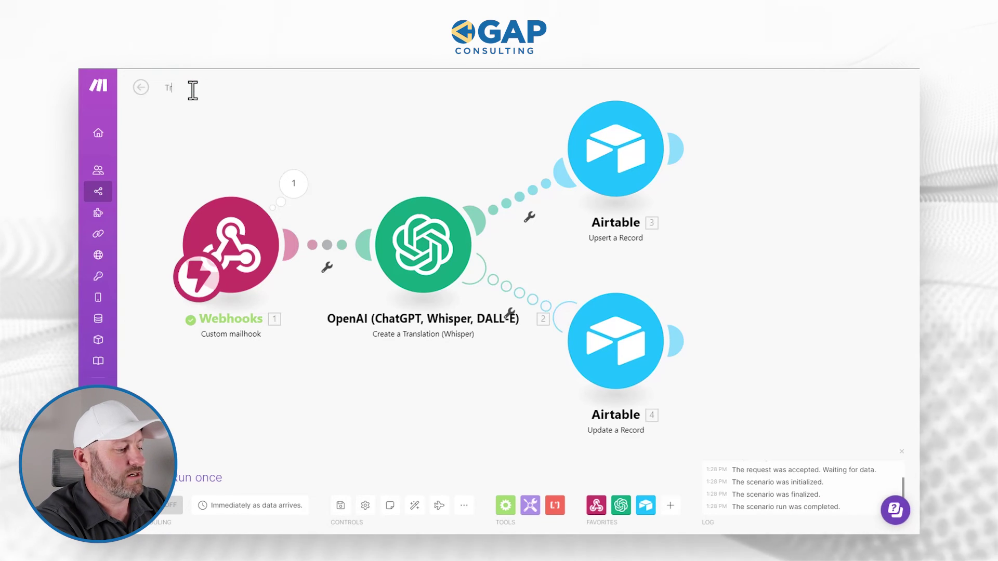
type("Translation ")
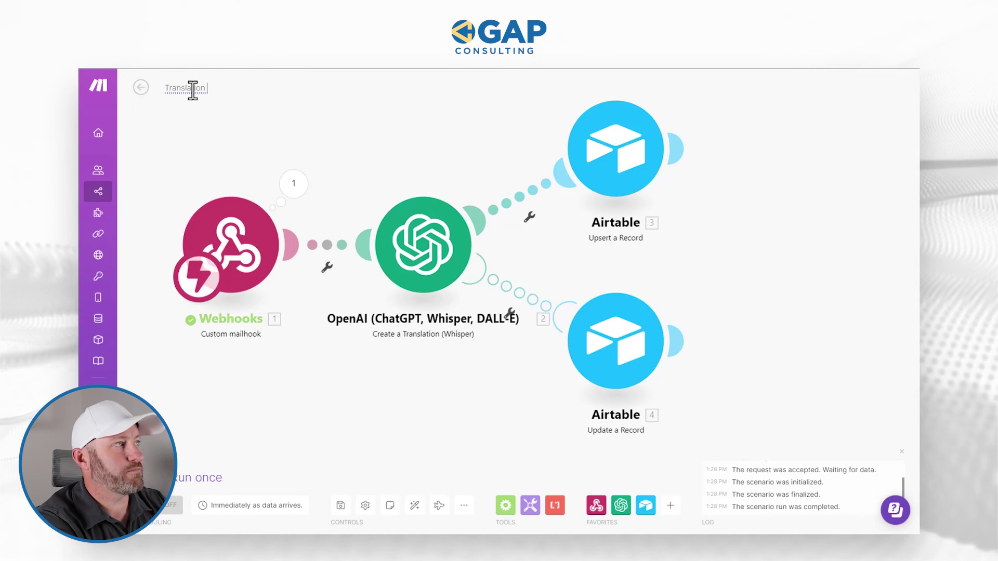
type("from Whisper")
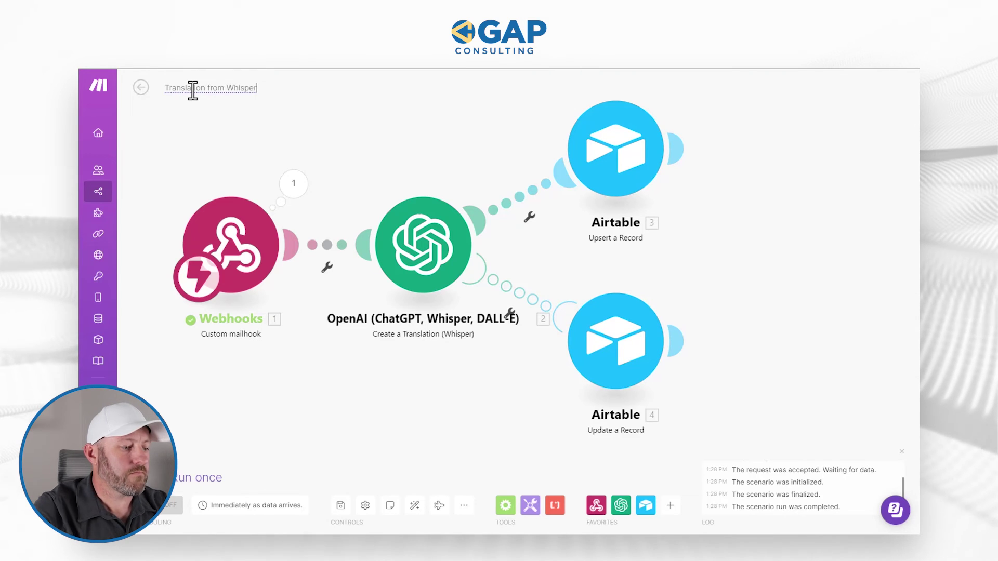
key("Return")
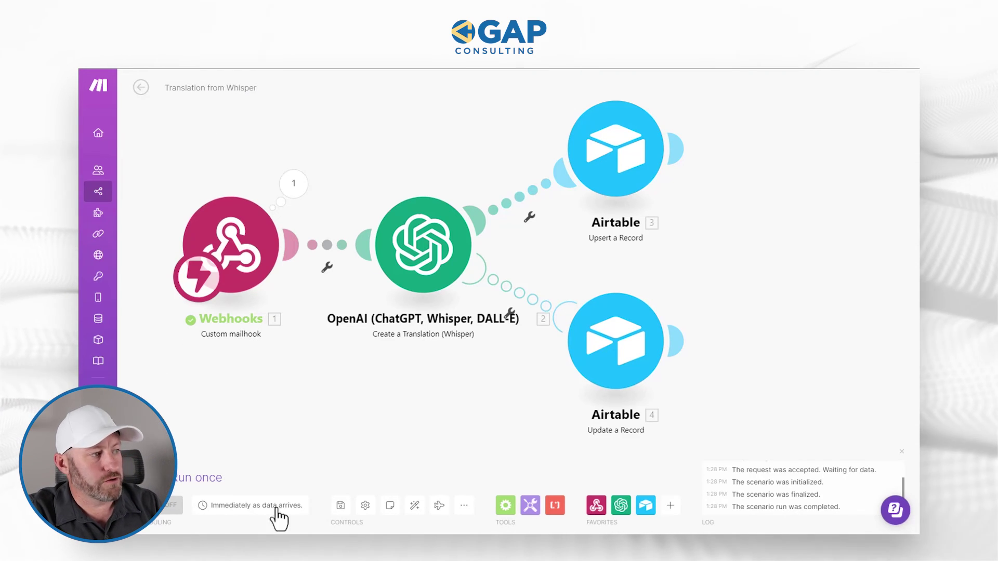
Save and activate the translation scenario, and return to its overview page.
left_click(341, 507)
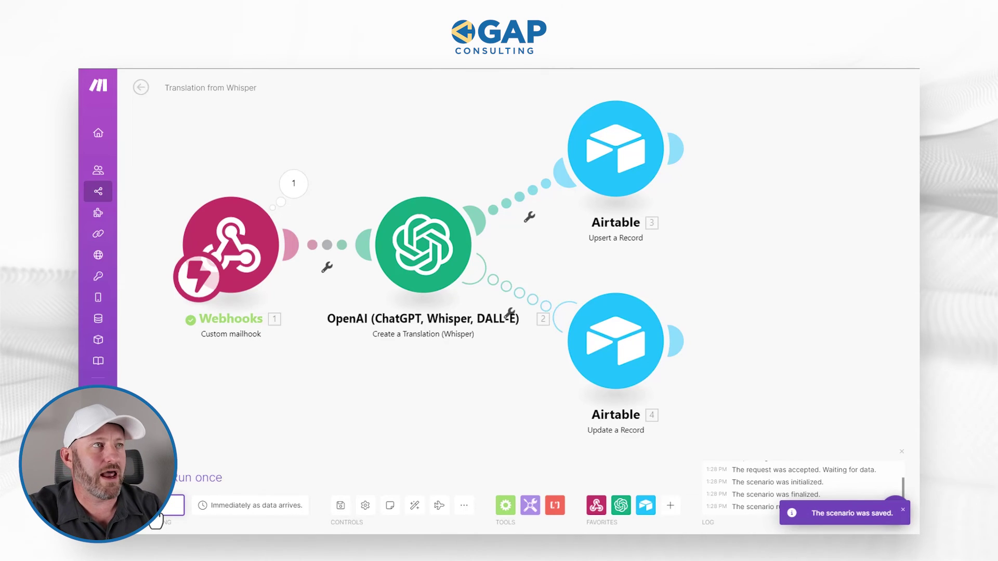
left_click(141, 88)
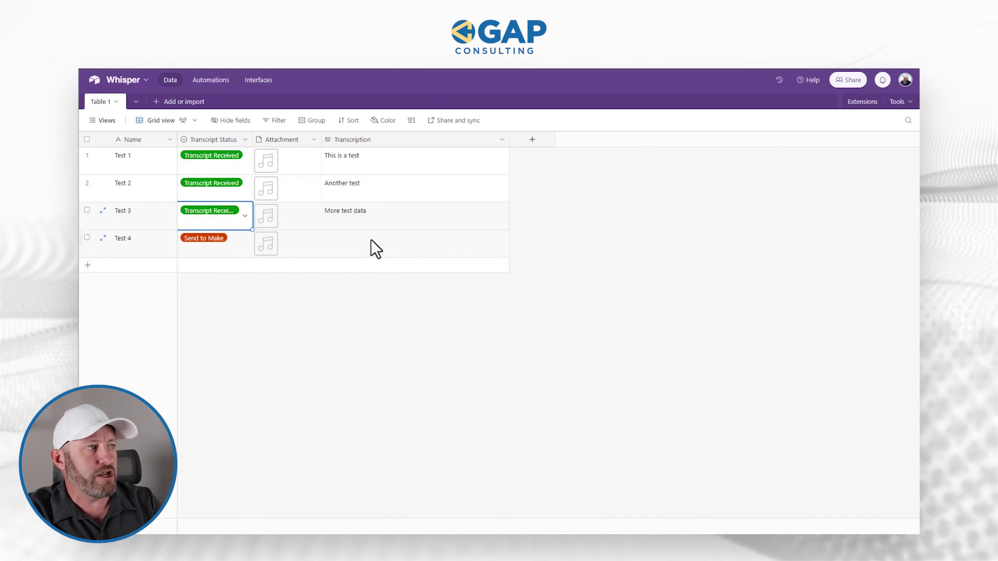
Switch to Airtable and duplicate the Test 4 record in Table 1 of the Whisper base.
right_click(133, 243)
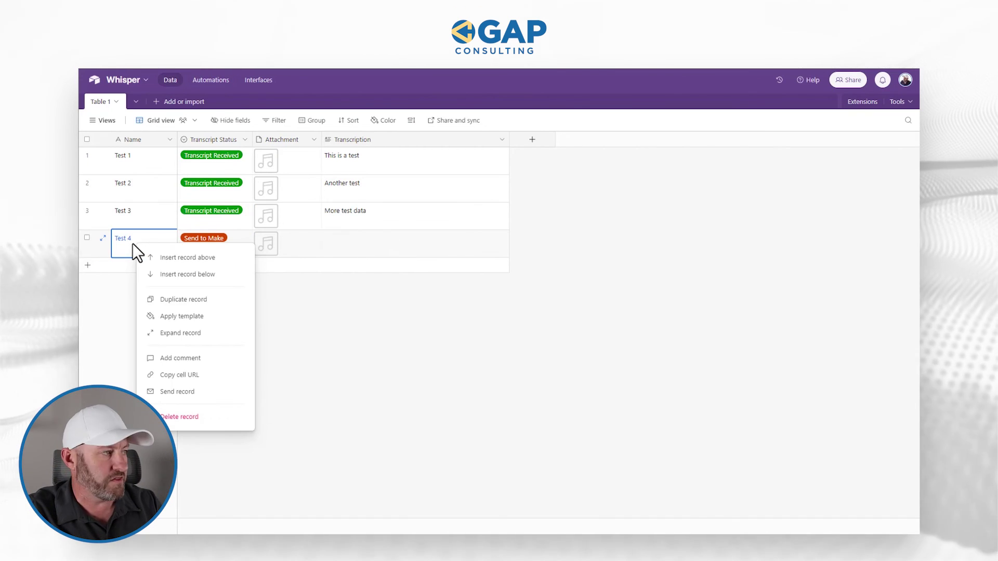
left_click(182, 300)
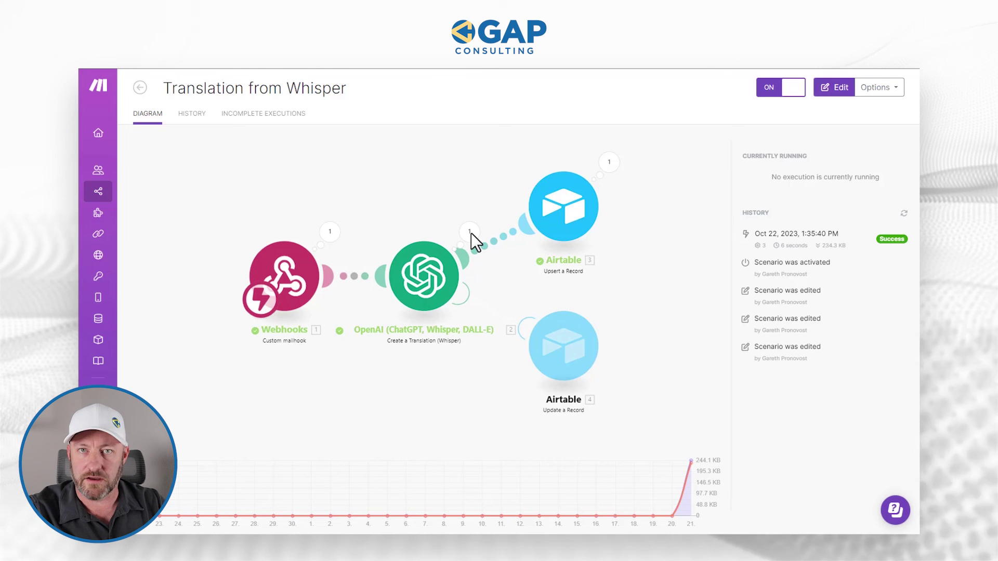
Return to the Airtable base and check the attachment, transcription and transcript status of the Test 4 copy record.
key("ctrl+Tab")
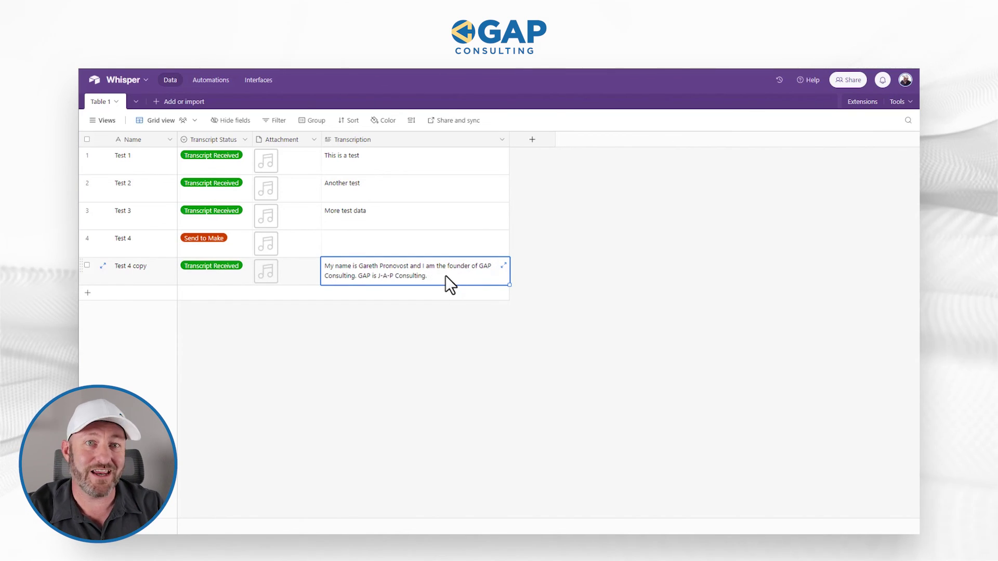
left_click(278, 271)
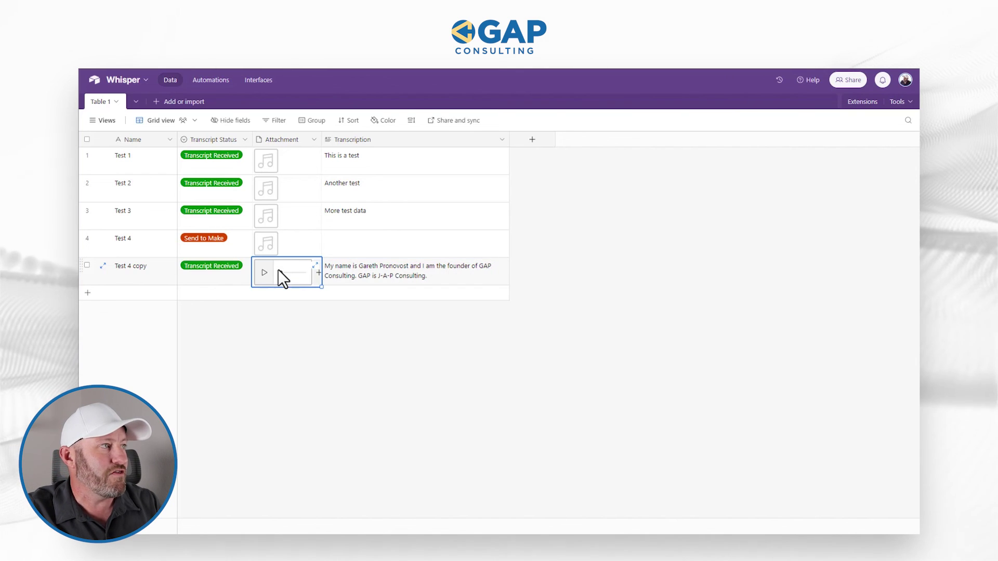
left_click(373, 276)
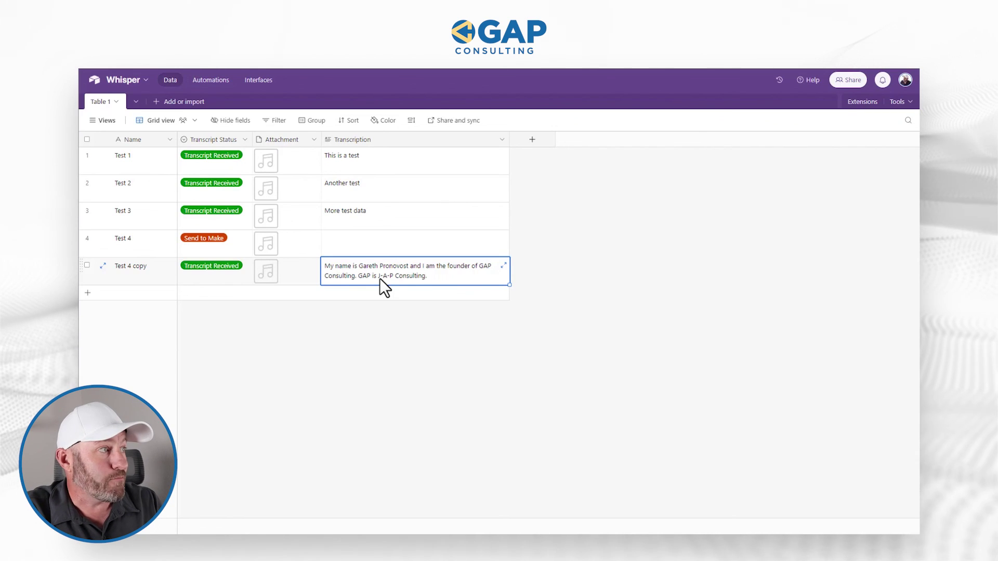
left_click(221, 280)
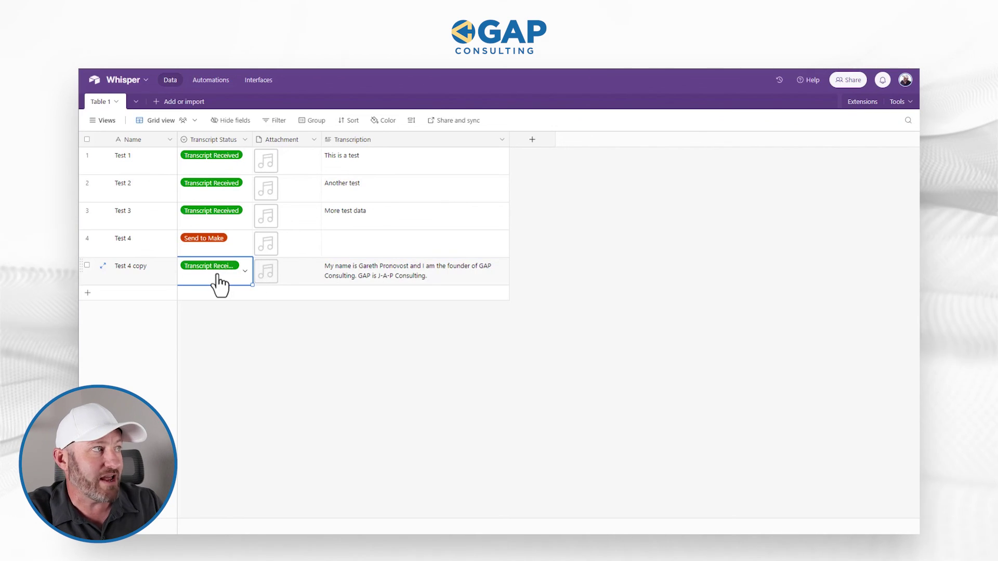